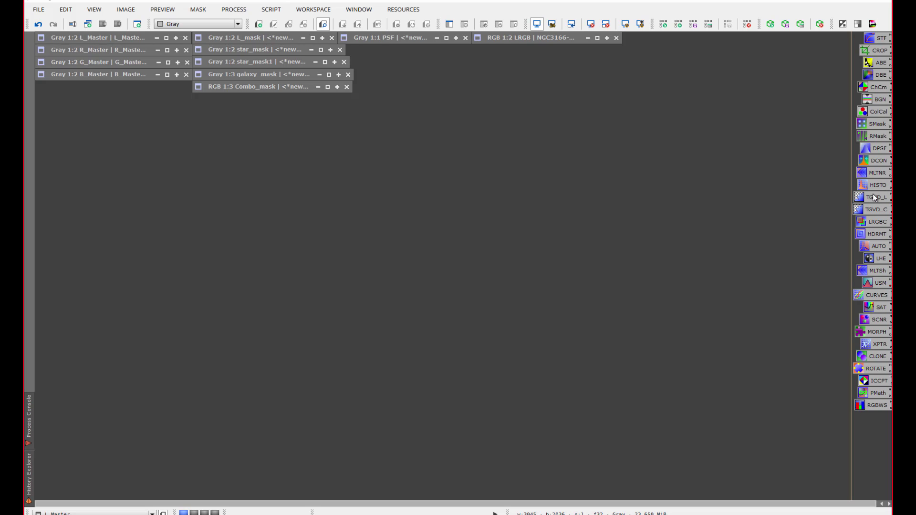
Look over the minimized L, R, G and B master images, the mask images and the STF and CROP process icons
click(125, 39)
click(124, 50)
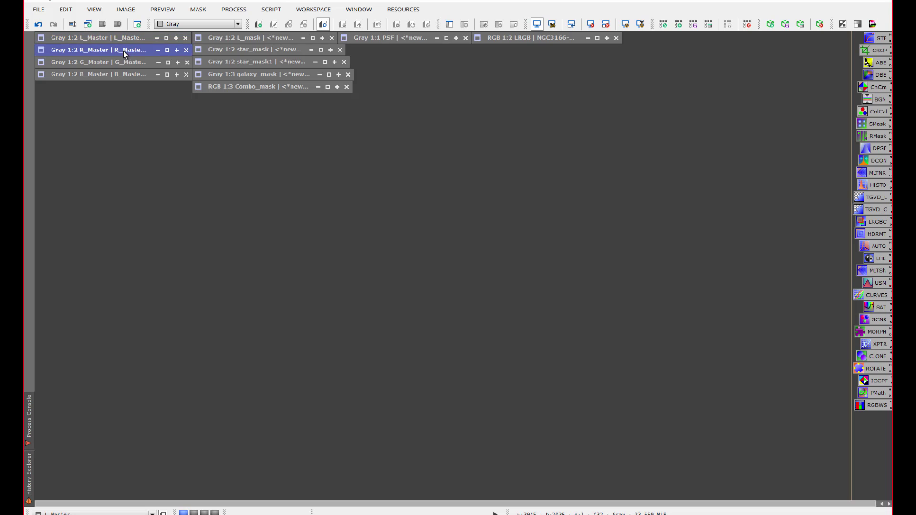
click(122, 64)
click(118, 74)
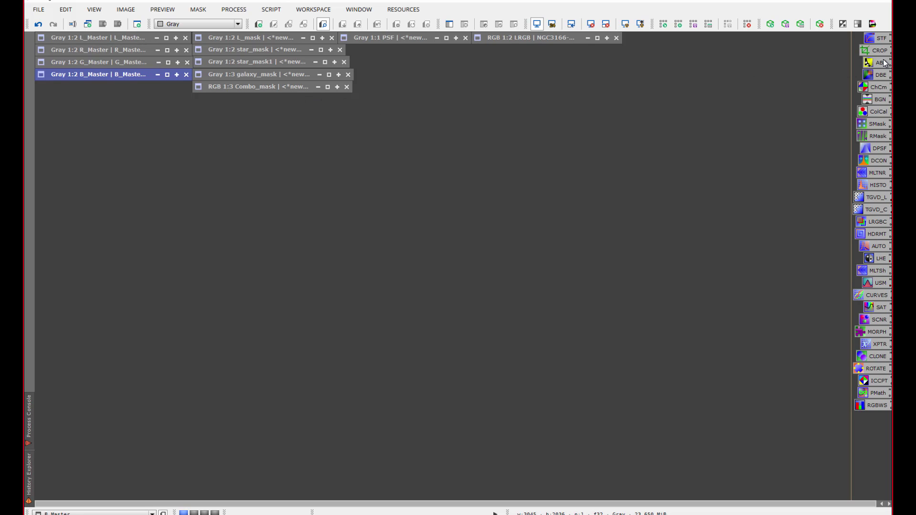
click(871, 39)
click(869, 50)
click(268, 38)
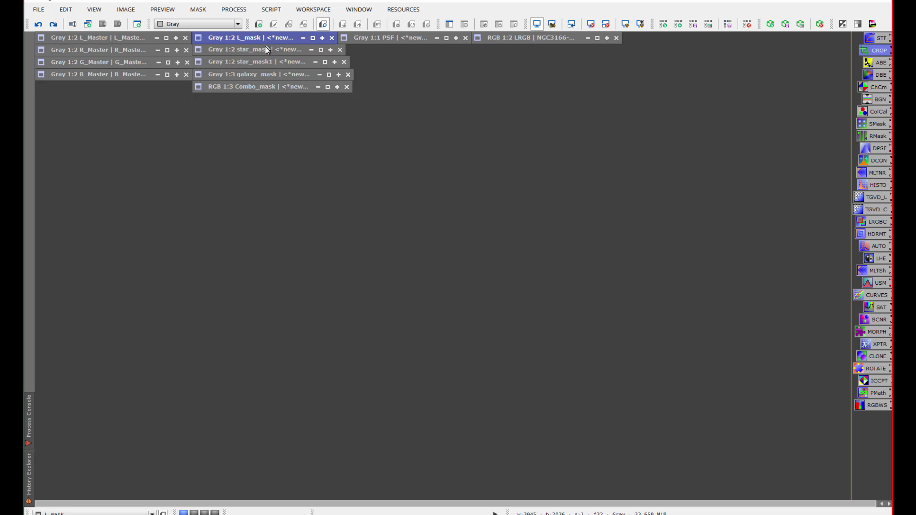
click(257, 62)
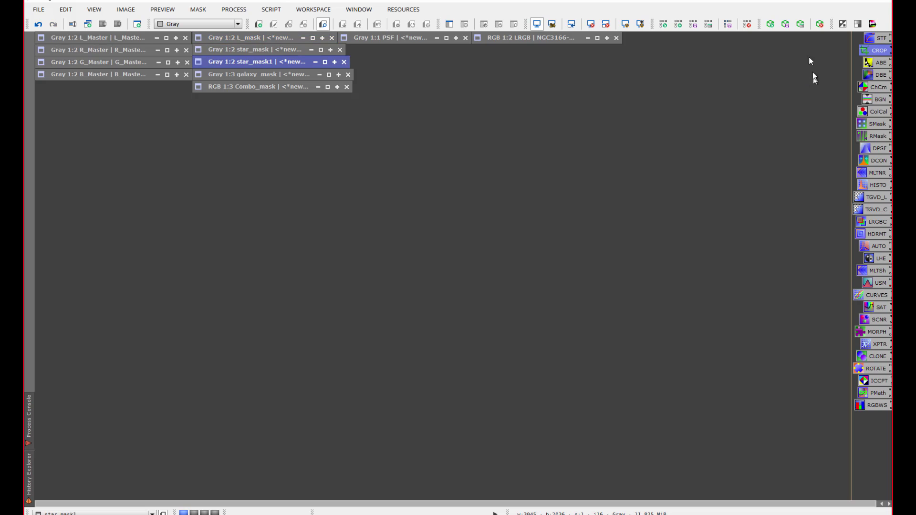
Browse the saved project files and data folders in the P2 folder for loading a project, and close without loading one
click(773, 27)
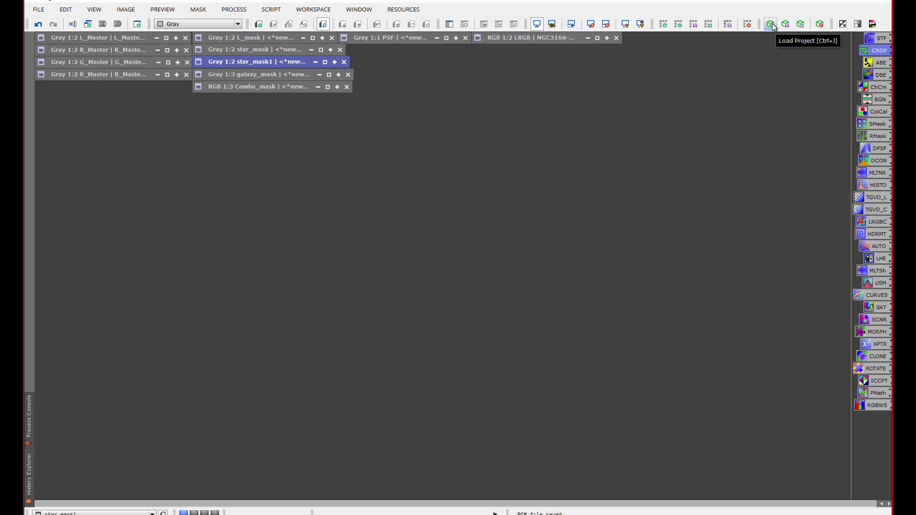
click(771, 25)
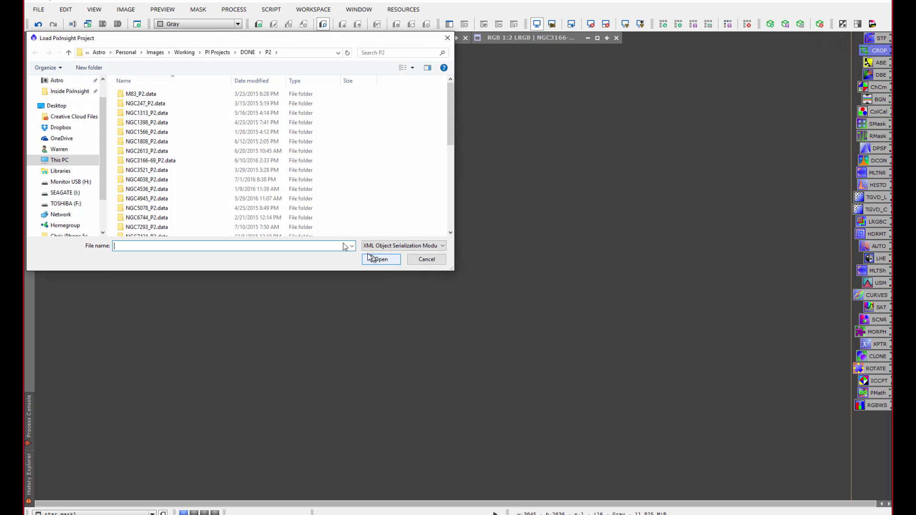
scroll(333, 158, down, 5)
scroll(331, 157, up, 5)
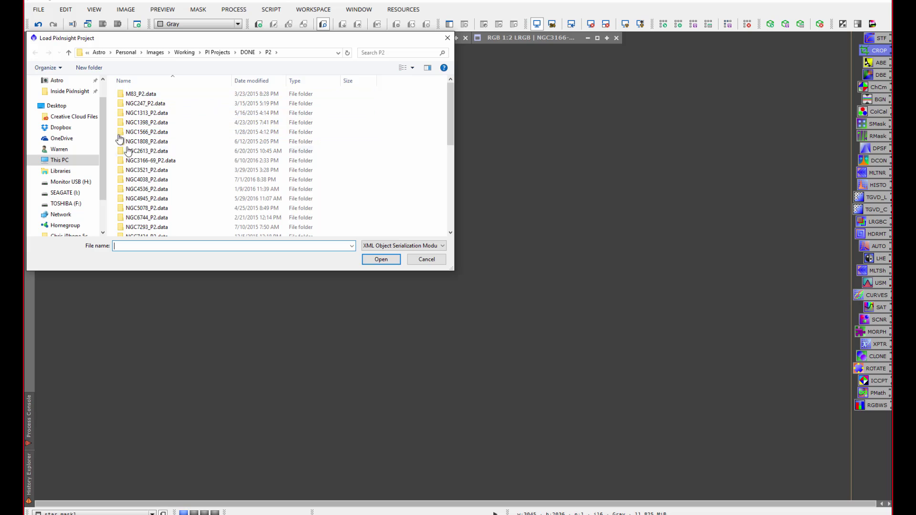
scroll(143, 153, down, 5)
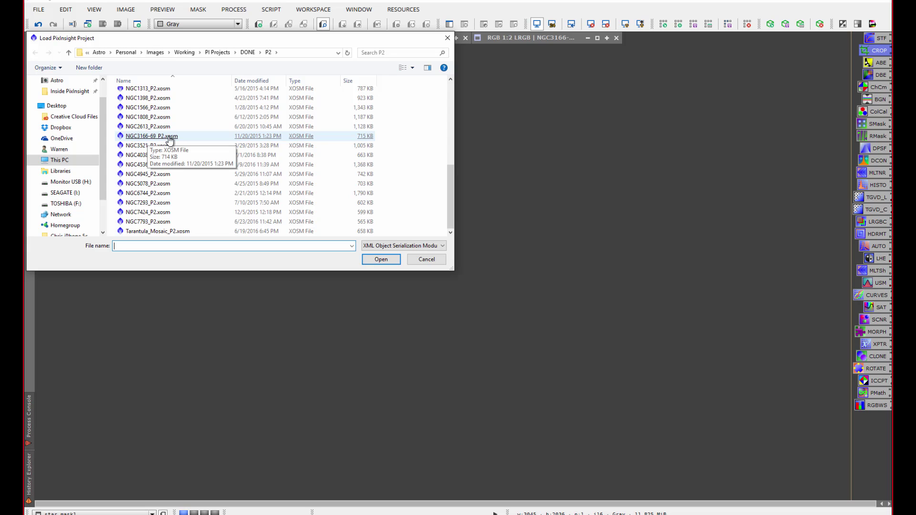
scroll(170, 139, up, 7)
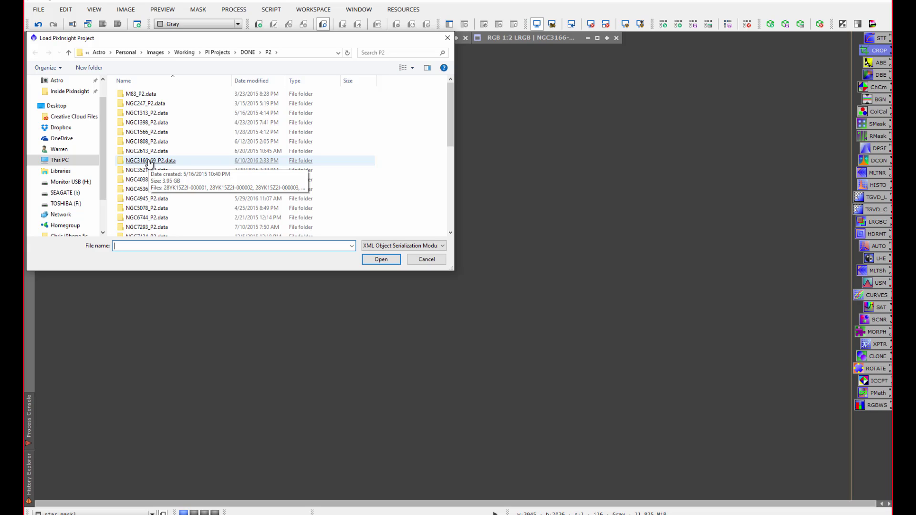
click(447, 38)
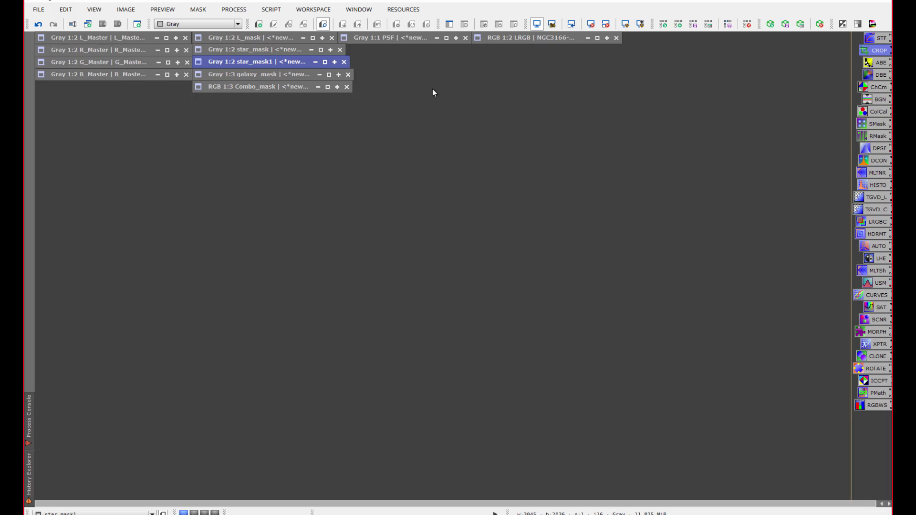
Restore the minimized LRGB image and keep the History Explorer open over the workspace
click(597, 40)
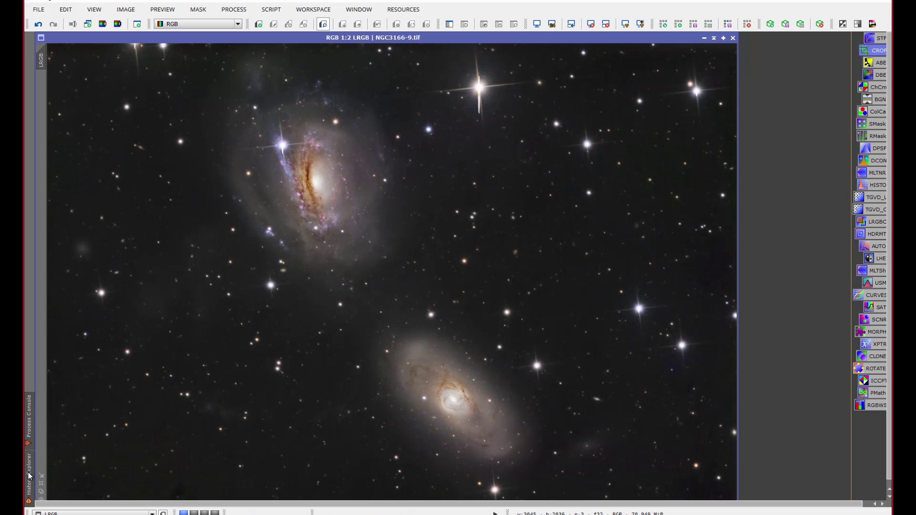
mouse_move(29, 476)
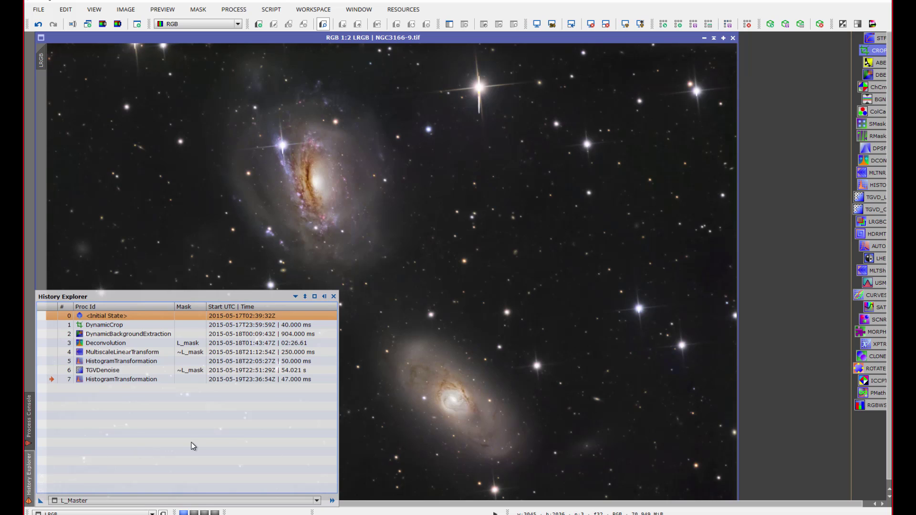
click(316, 297)
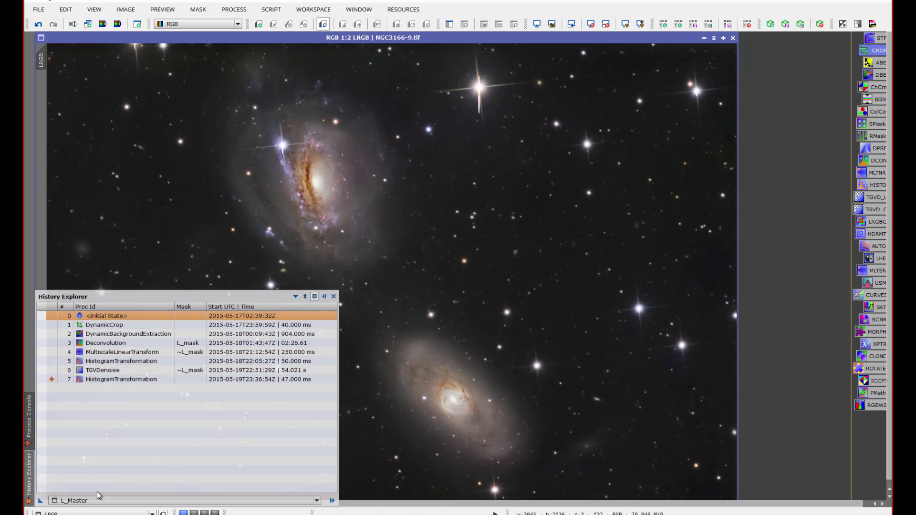
mouse_move(97, 492)
click(91, 513)
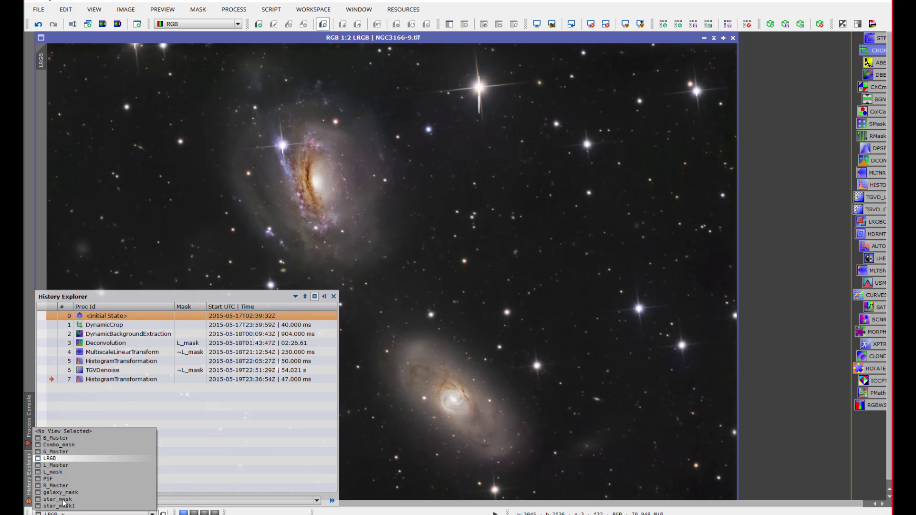
click(65, 439)
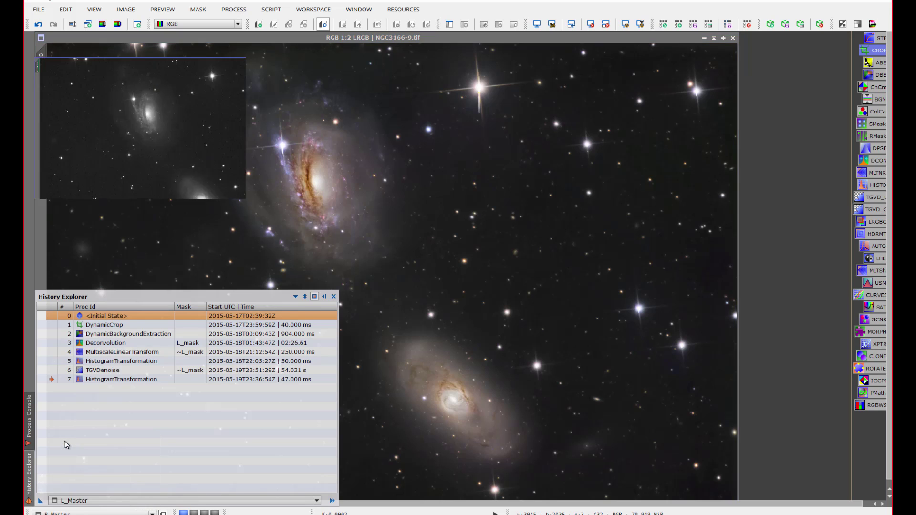
click(713, 38)
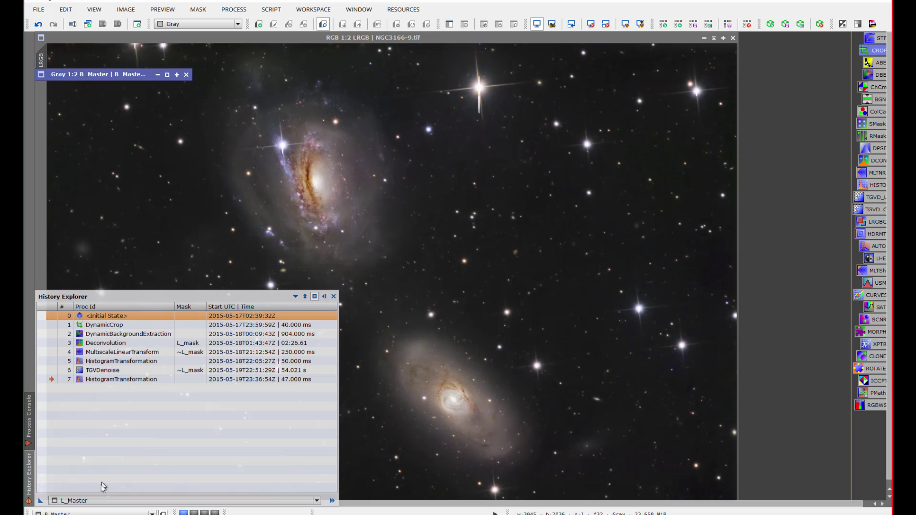
Show the LRGB view's processing history in the History Explorer and look through its entries to the last one
click(97, 500)
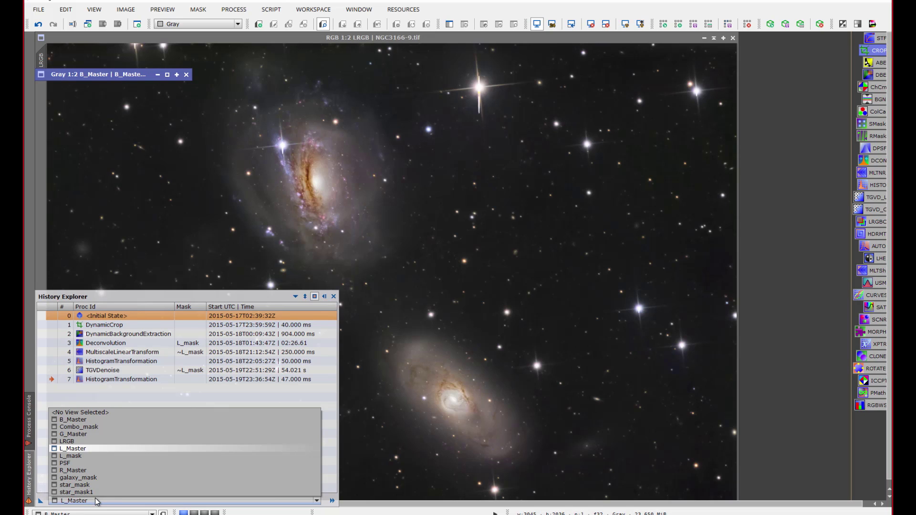
click(73, 450)
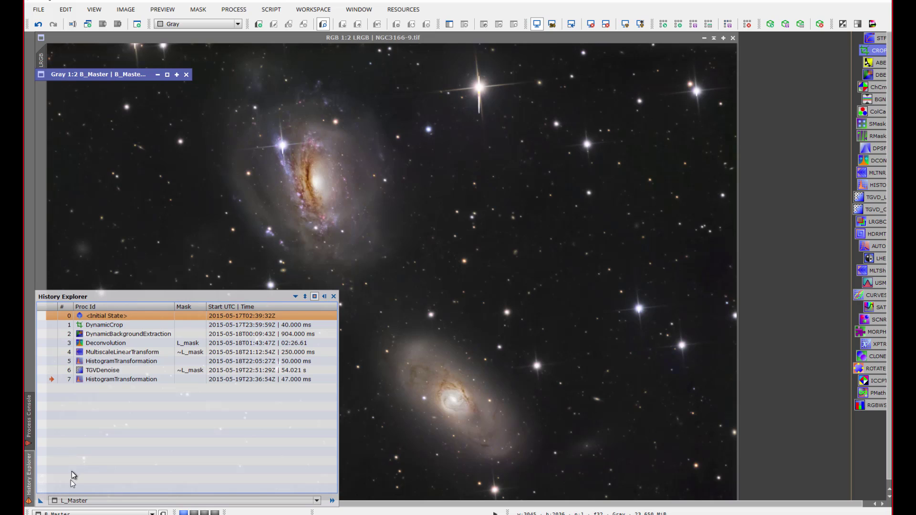
mouse_move(62, 501)
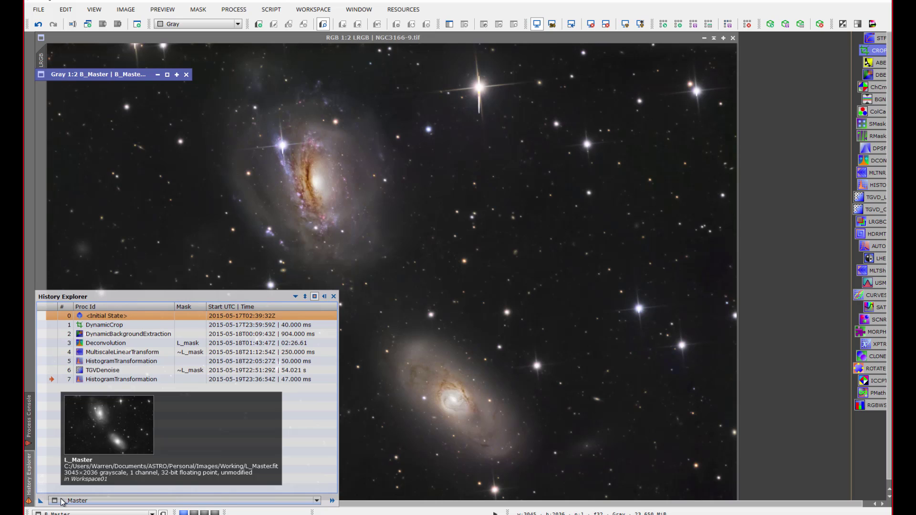
click(62, 501)
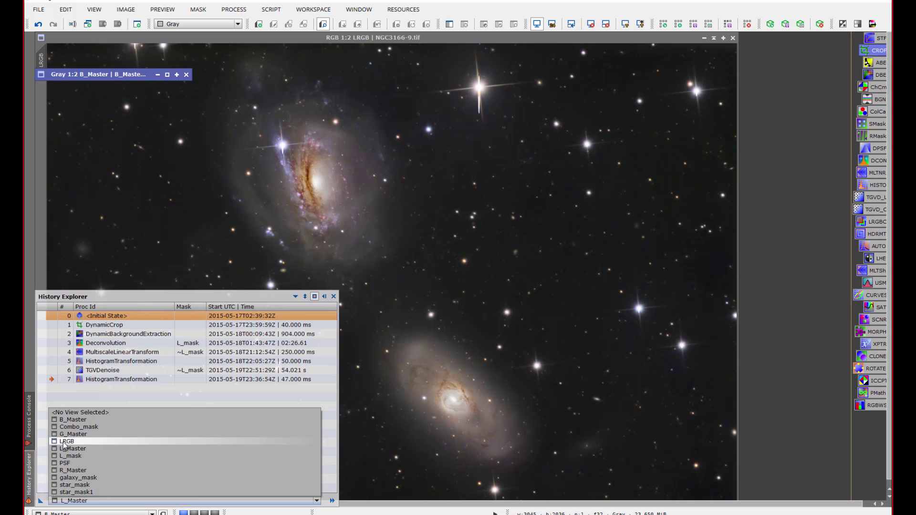
click(63, 442)
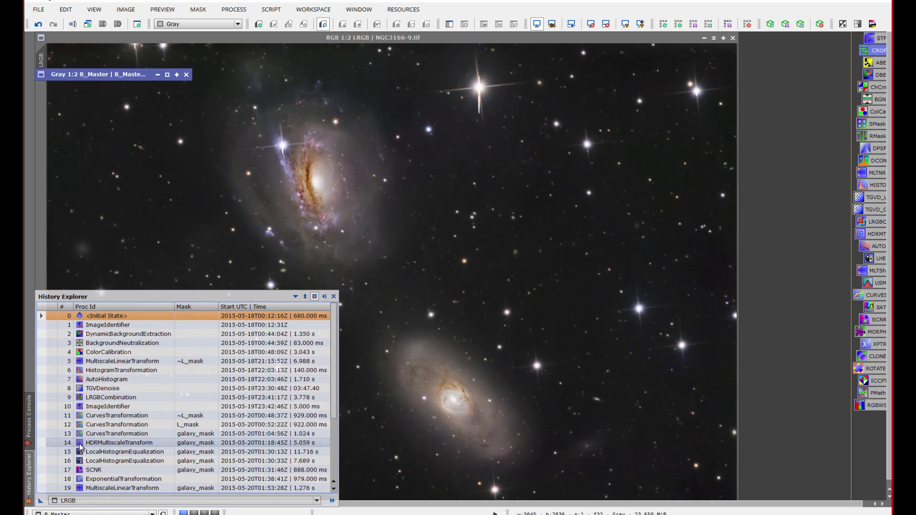
scroll(80, 447, down, 4)
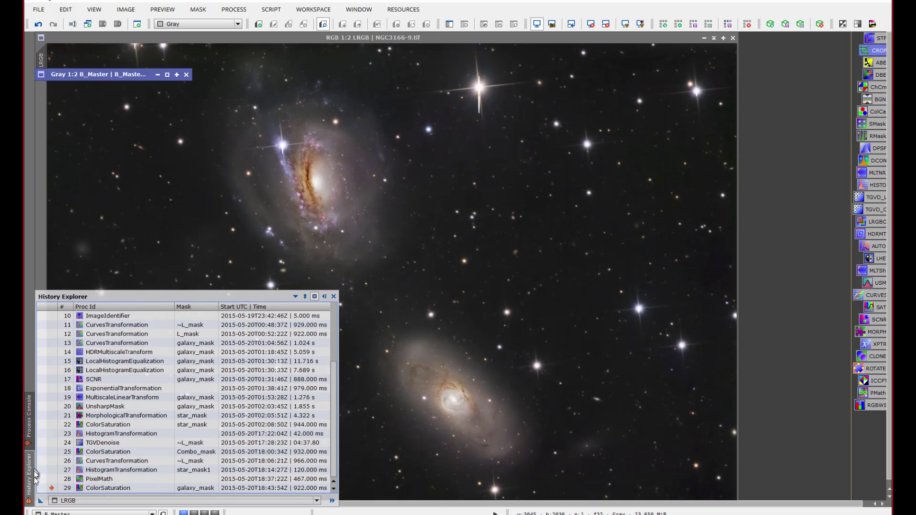
Step LRGB back to the PixelMath history state and forward to the last ColorSaturation, and open that ColorSaturation's settings
click(52, 488)
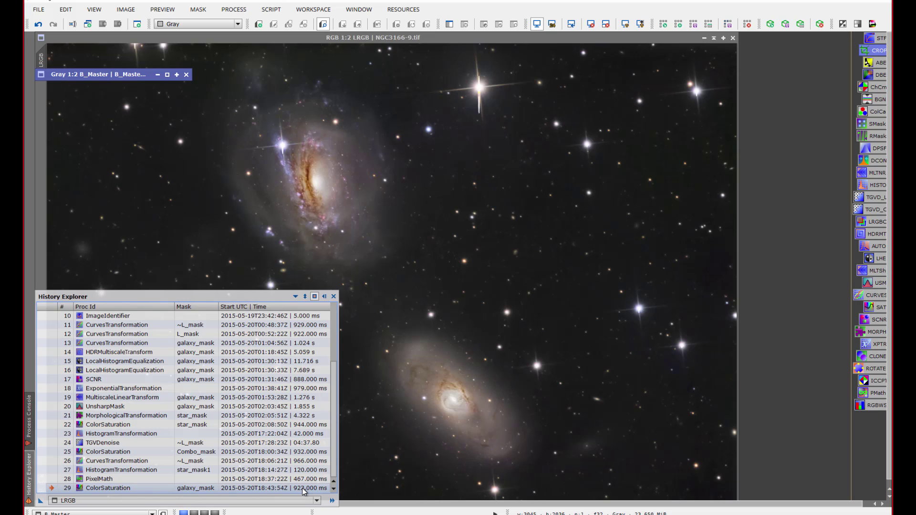
click(52, 480)
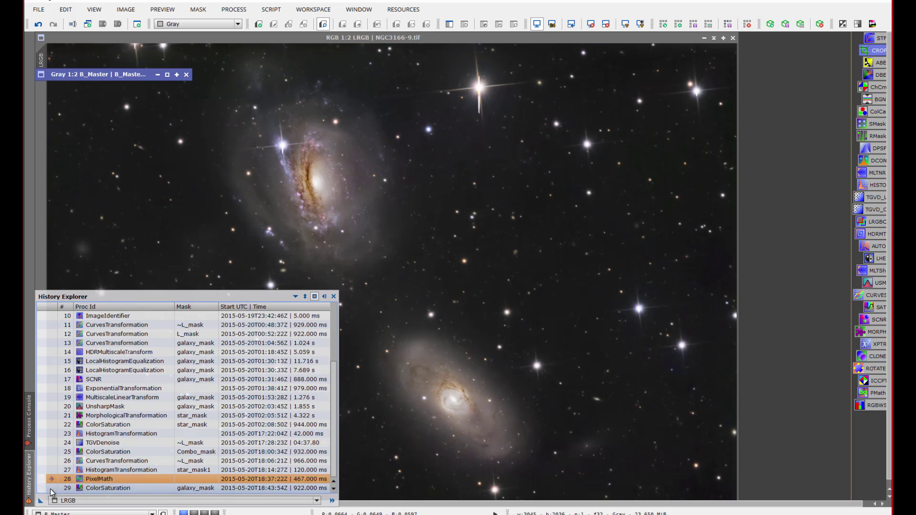
click(50, 488)
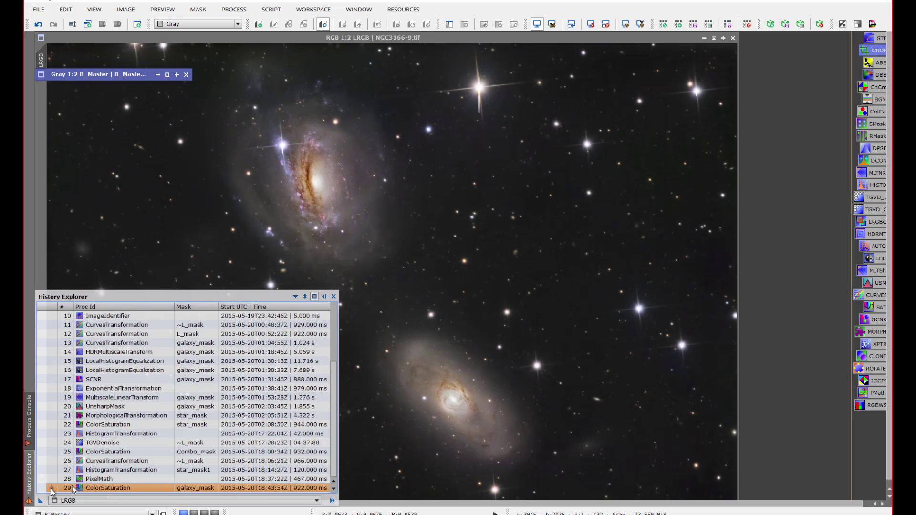
double_click(99, 488)
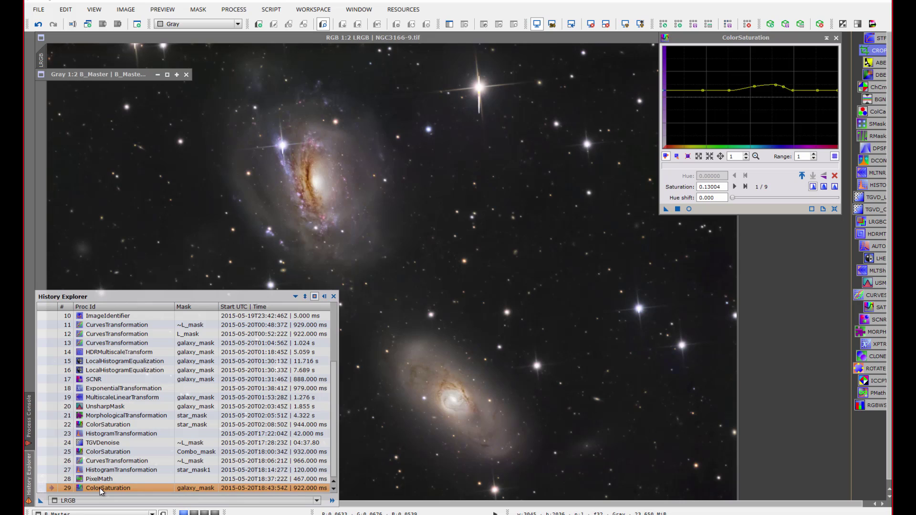
Roll LRGB back to the UnsharpMask state, number 20 in its history, and make the LRGB window active
click(49, 406)
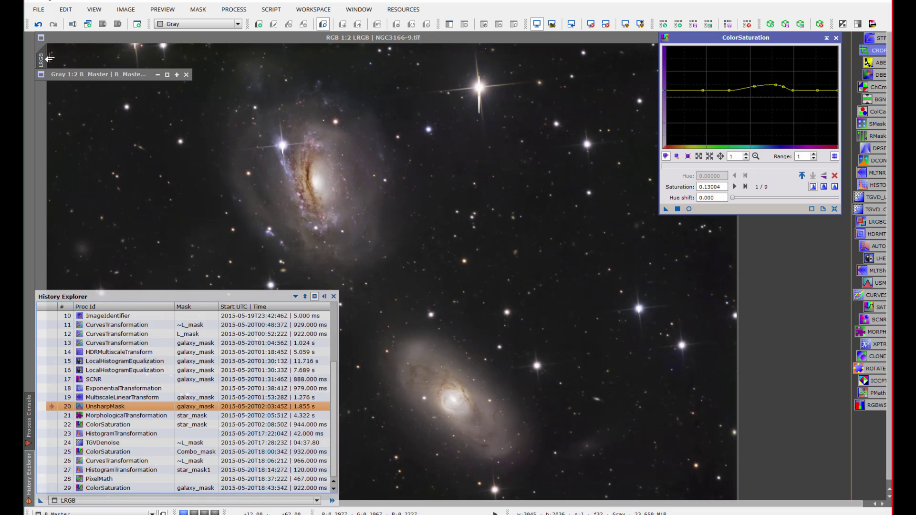
mouse_move(45, 59)
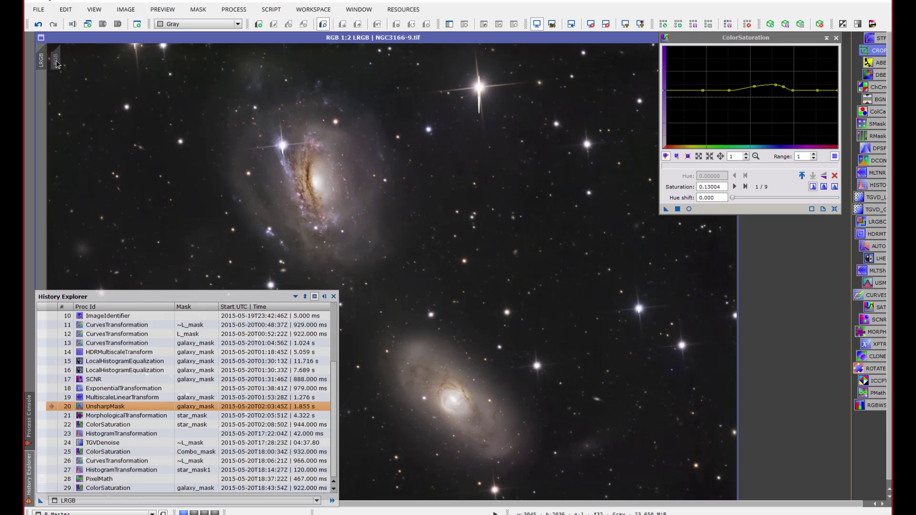
click(43, 63)
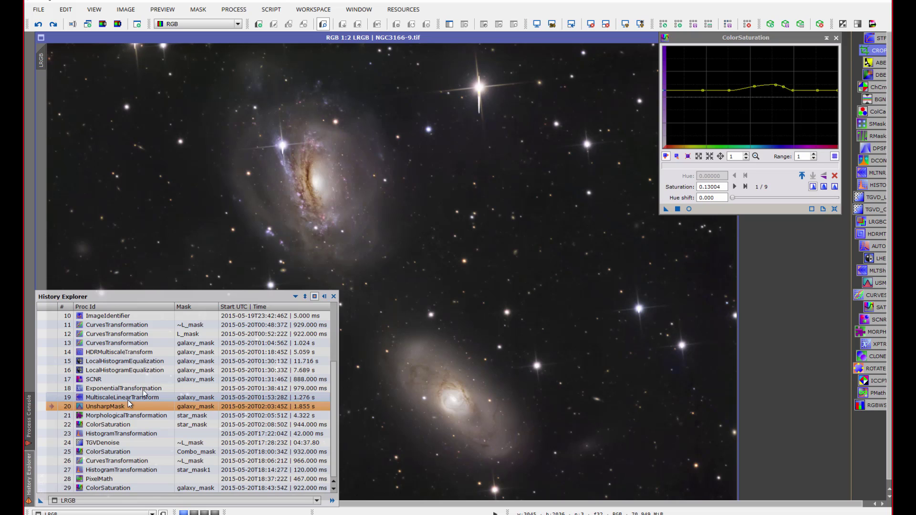
Close the ColorSaturation window, zoom the LRGB image out to 1:3 and fit its window to the image
click(837, 38)
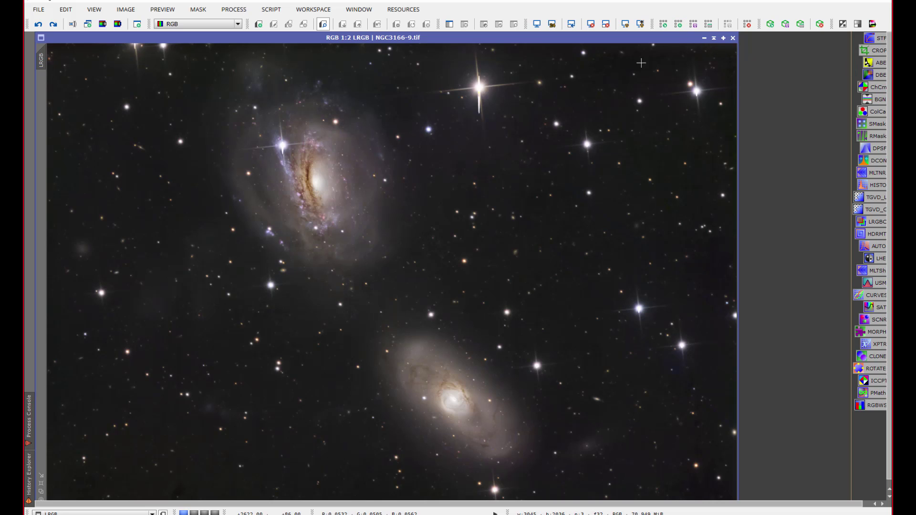
scroll(415, 206, down, 1)
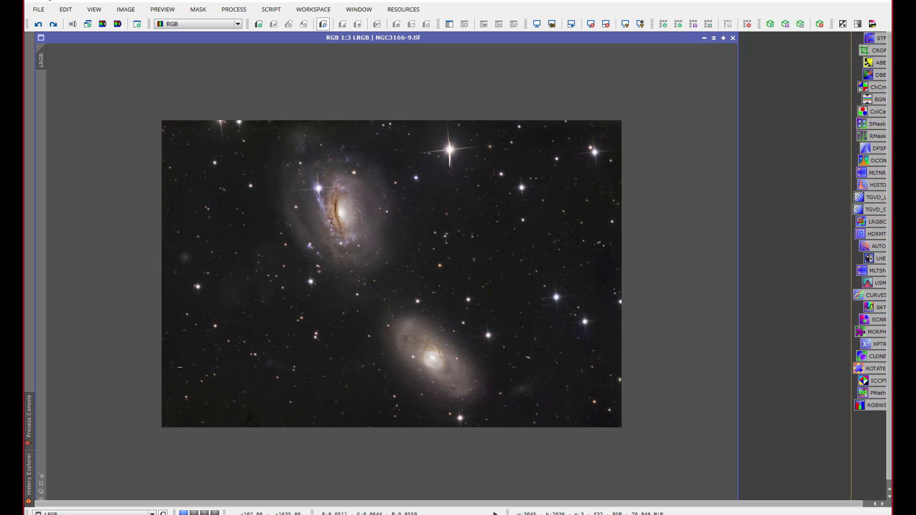
click(42, 476)
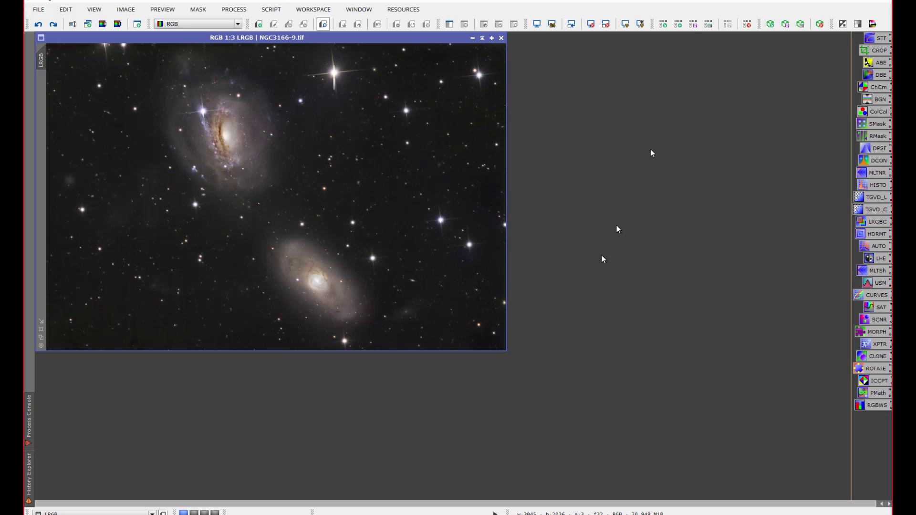
Load the process icon set Chronological.xpsm, discarding the current unsaved process icons
click(666, 27)
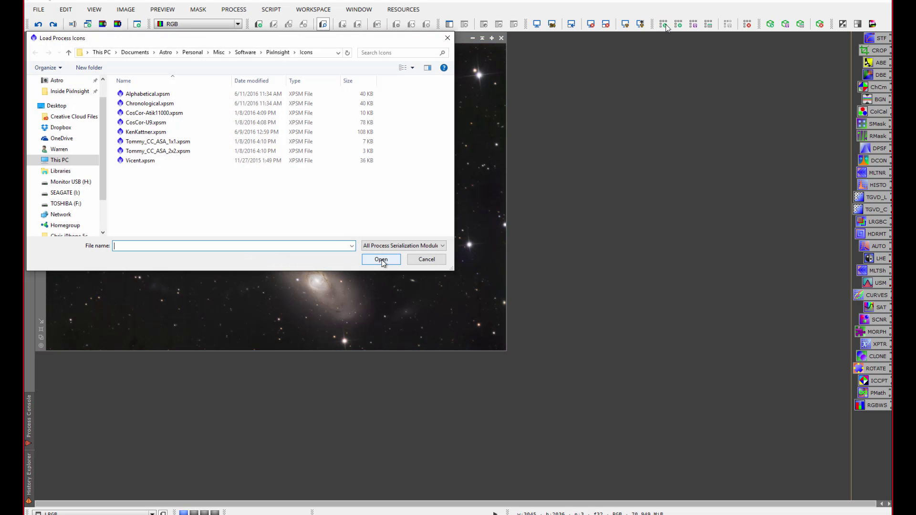
double_click(159, 103)
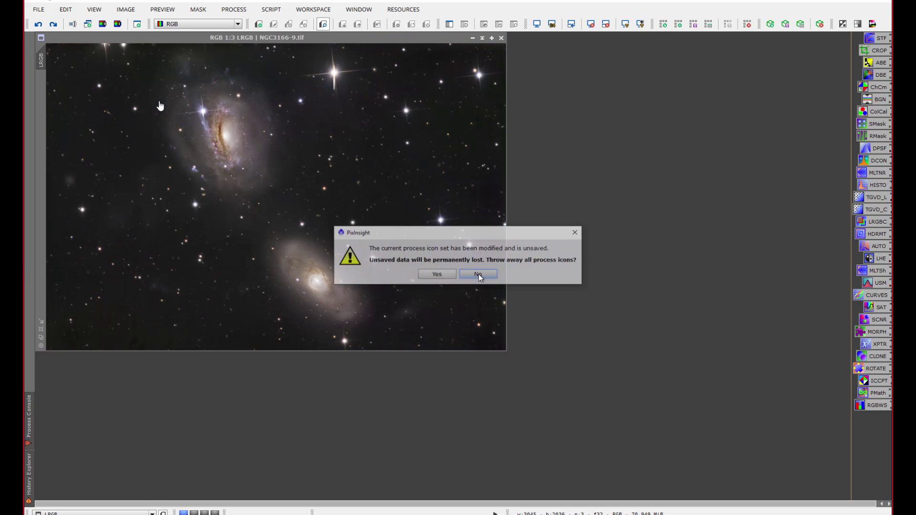
click(437, 275)
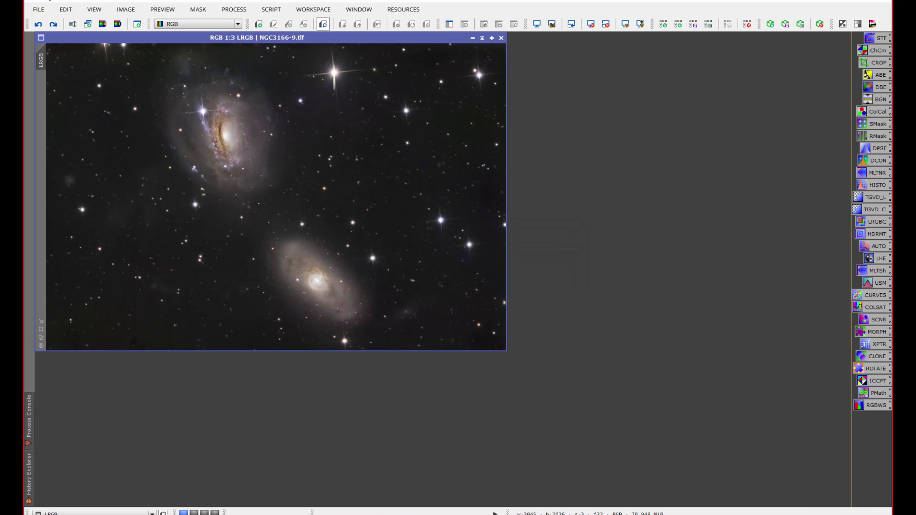
Enlarge the LRGB view to 1:2 with its window fitted, and roll the image back to its initial history state
key(ctrl+plus)
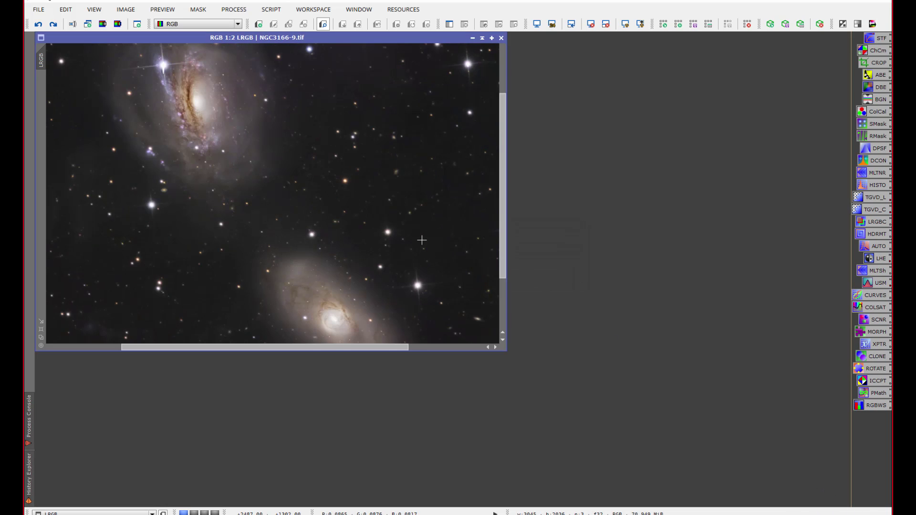
click(41, 320)
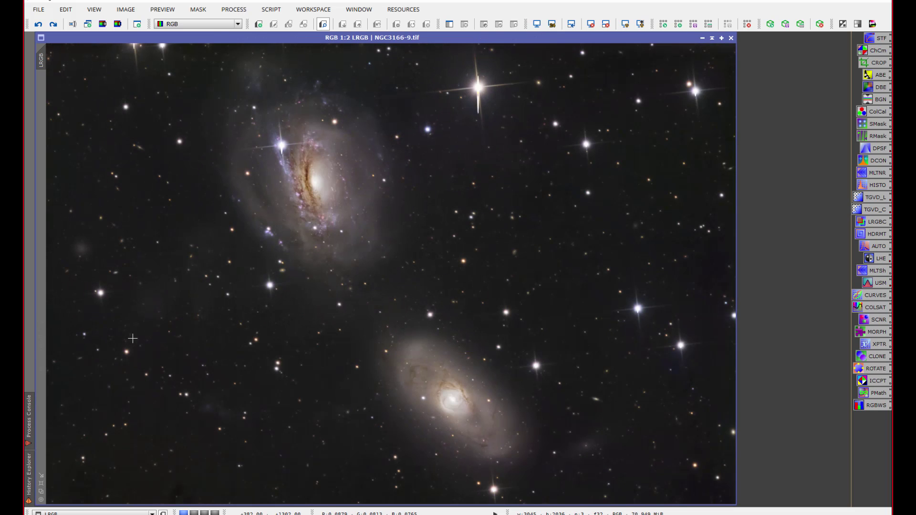
click(30, 497)
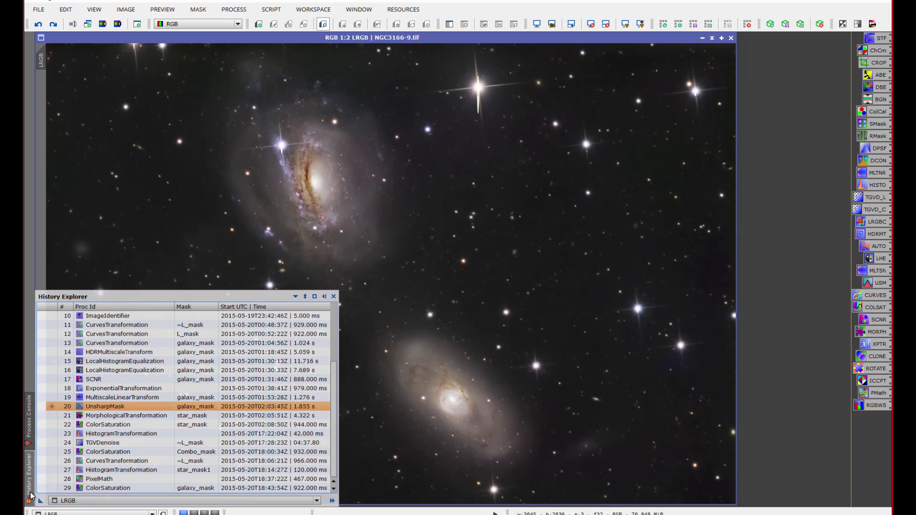
scroll(76, 441, up, 4)
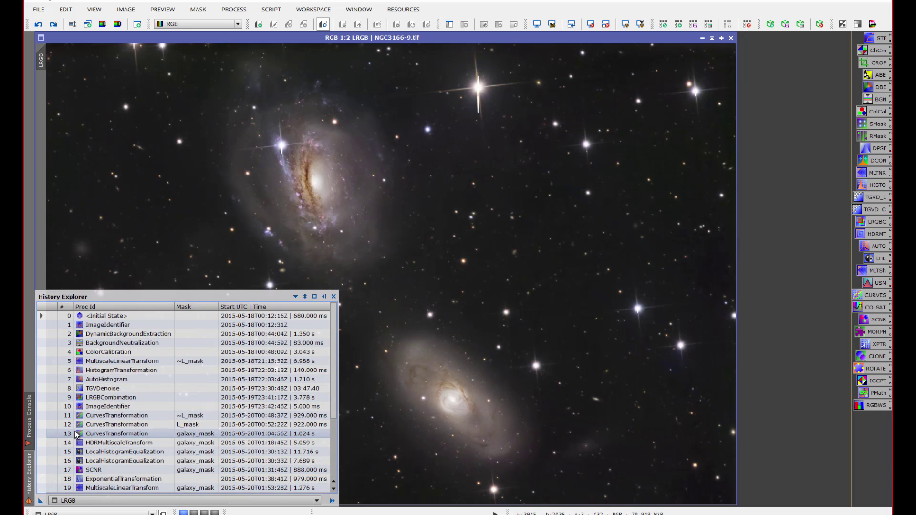
click(52, 316)
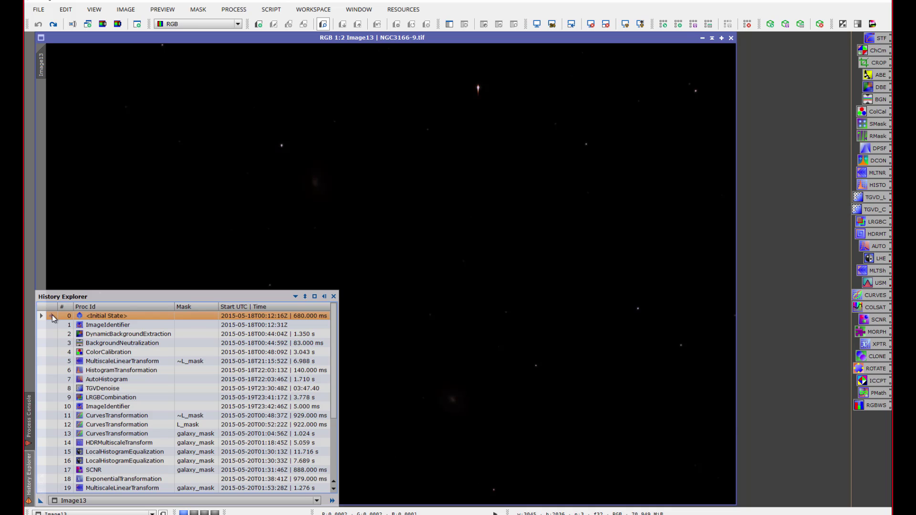
Keep the History Explorer permanently open and advance the image to the ImageIdentifier state, number 1
mouse_move(42, 60)
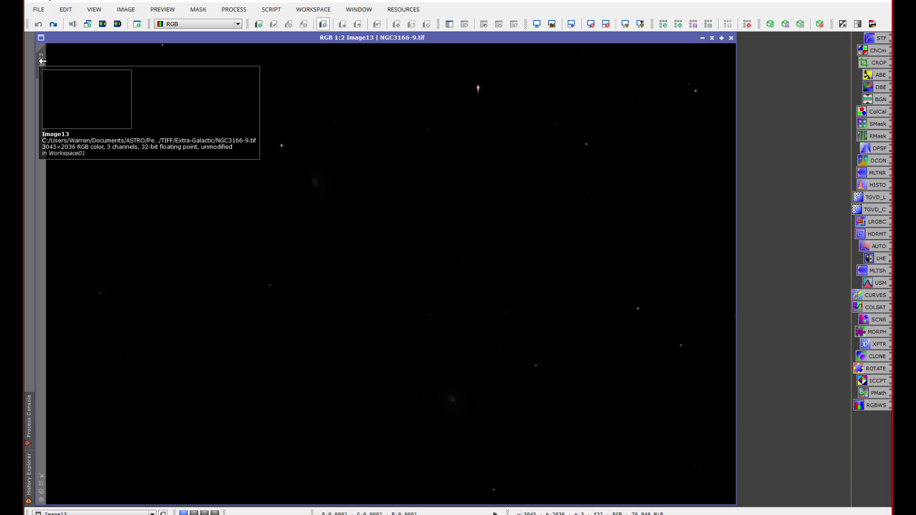
mouse_move(29, 430)
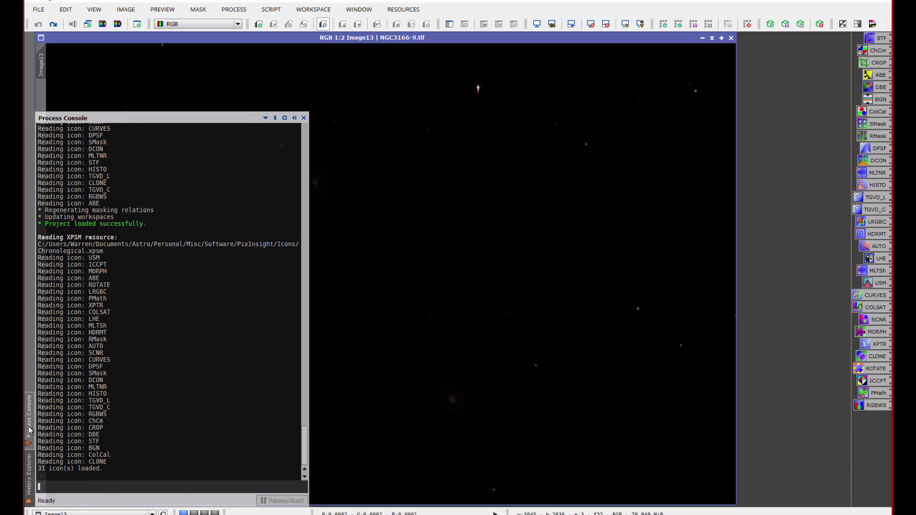
mouse_move(29, 475)
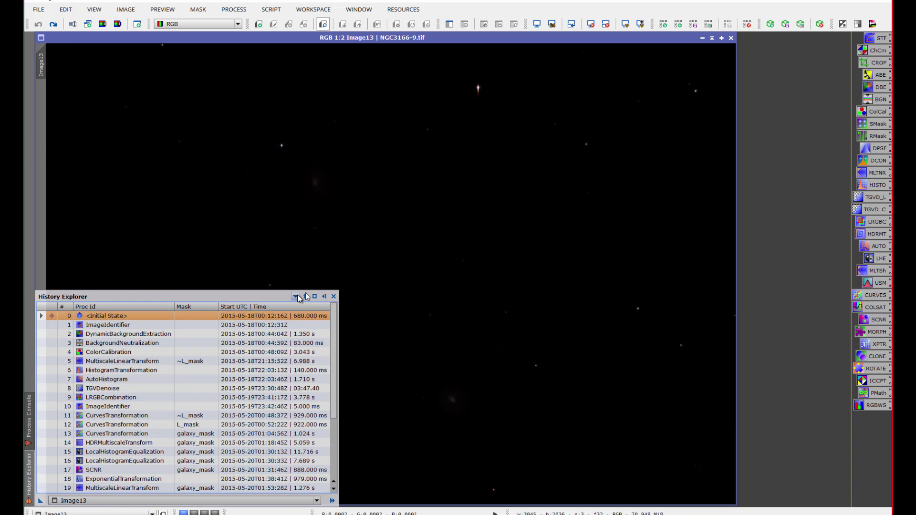
click(314, 297)
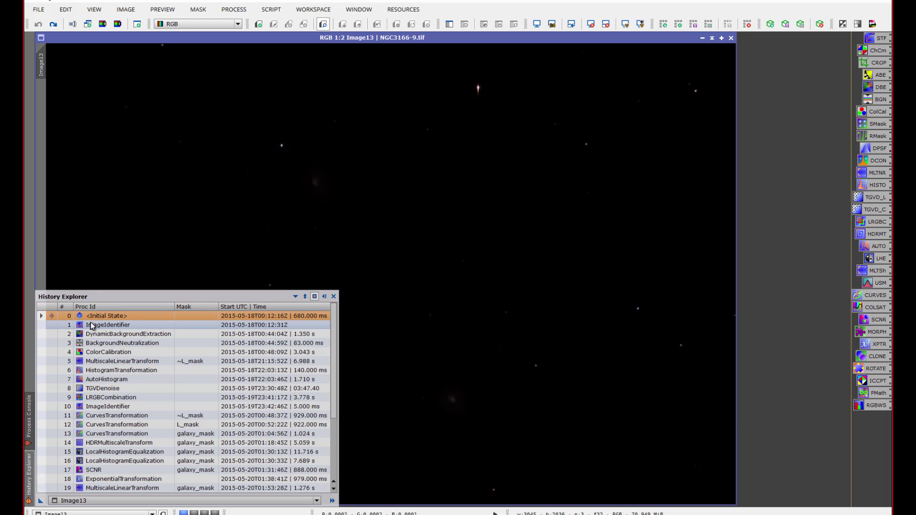
click(50, 324)
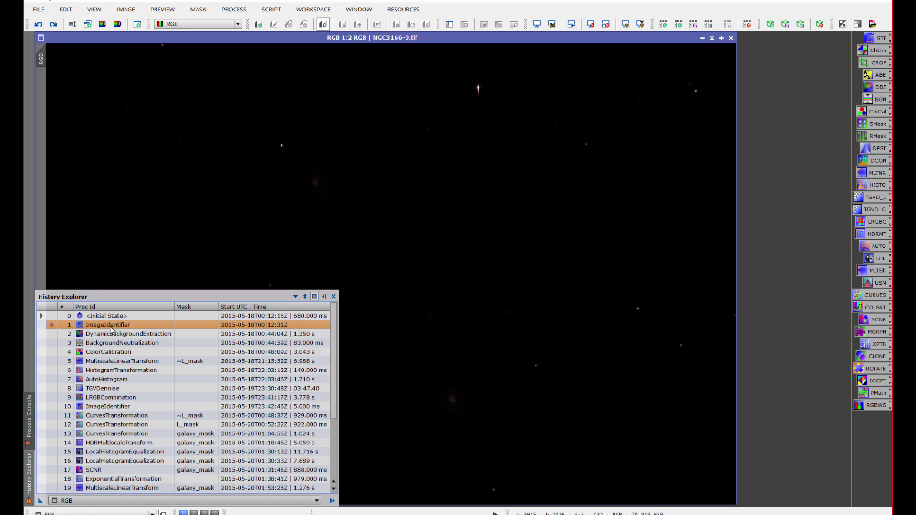
Compare STF AutoStretch on the RGB image in standard and boosted form, linked and unlinked, ending with the unlinked boosted stretch
key(ctrl+a)
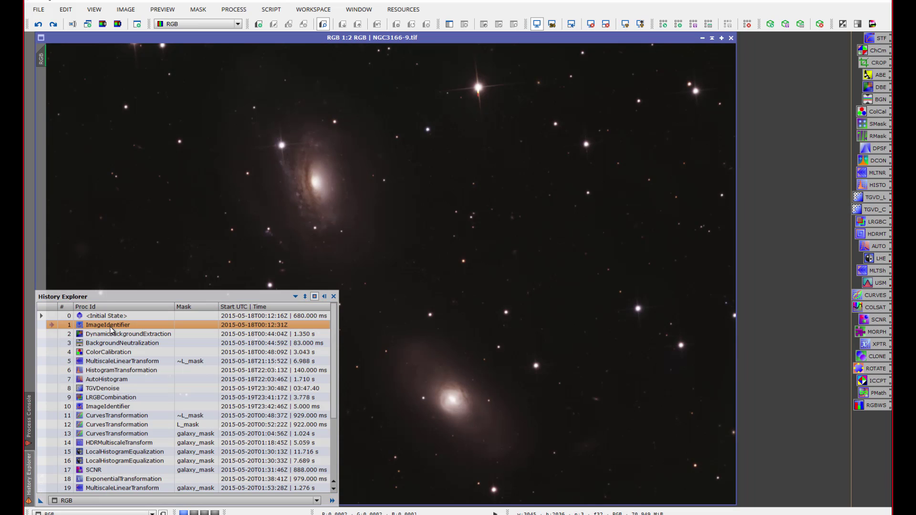
click(640, 25)
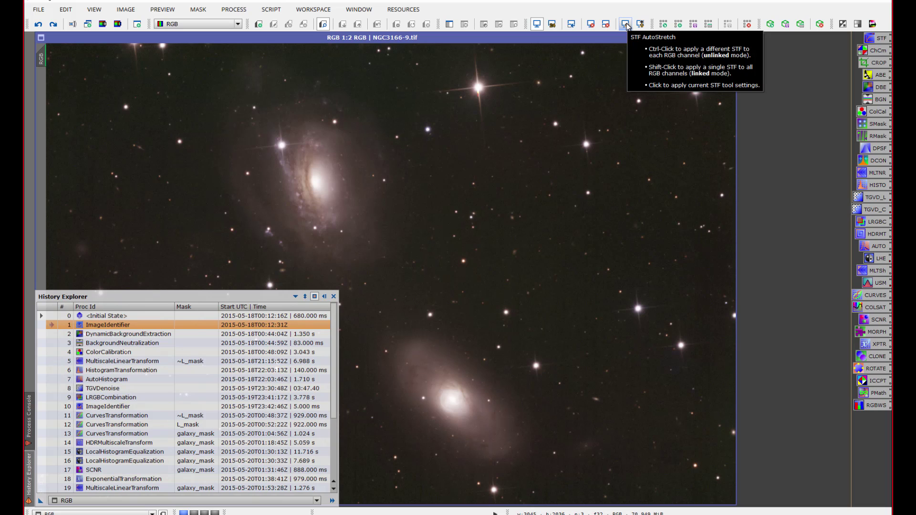
click(626, 27)
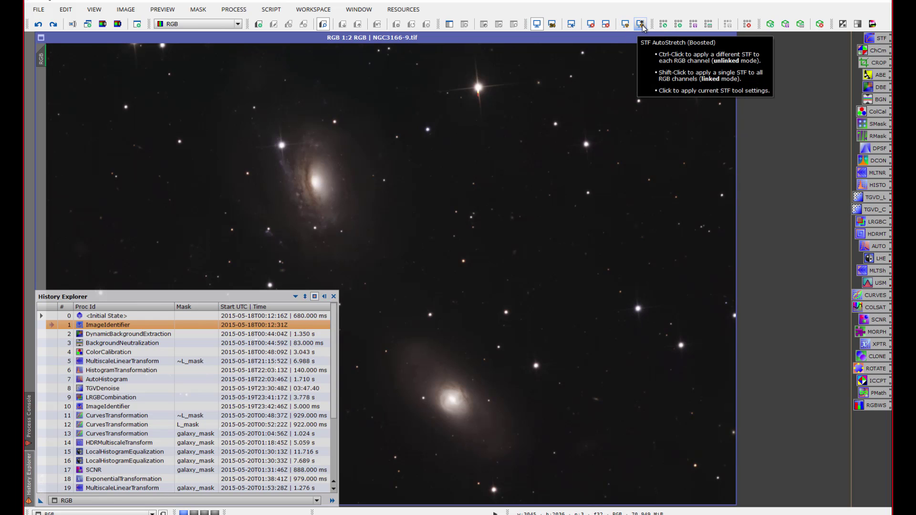
click(642, 27)
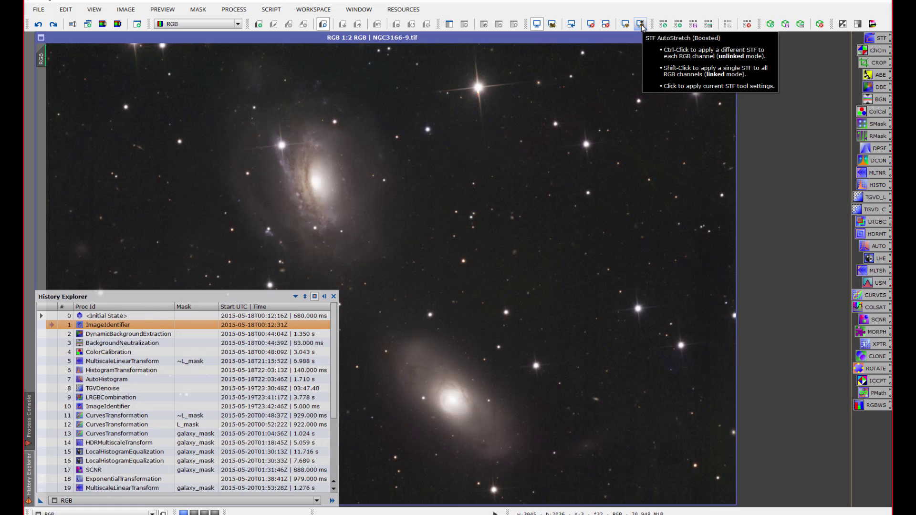
click(641, 26)
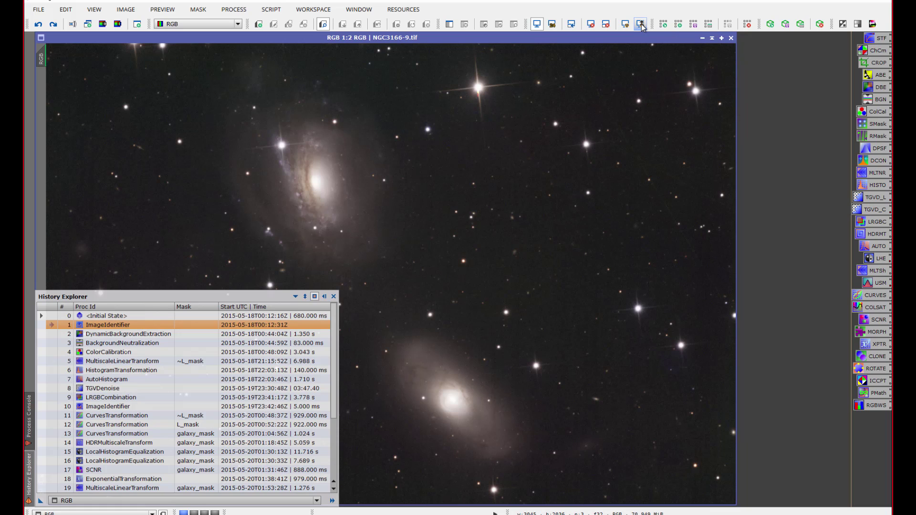
Use ScreenTransferFunction to auto-stretch the RGB image with linked channels and again with unlinked channels, and close its window
click(883, 40)
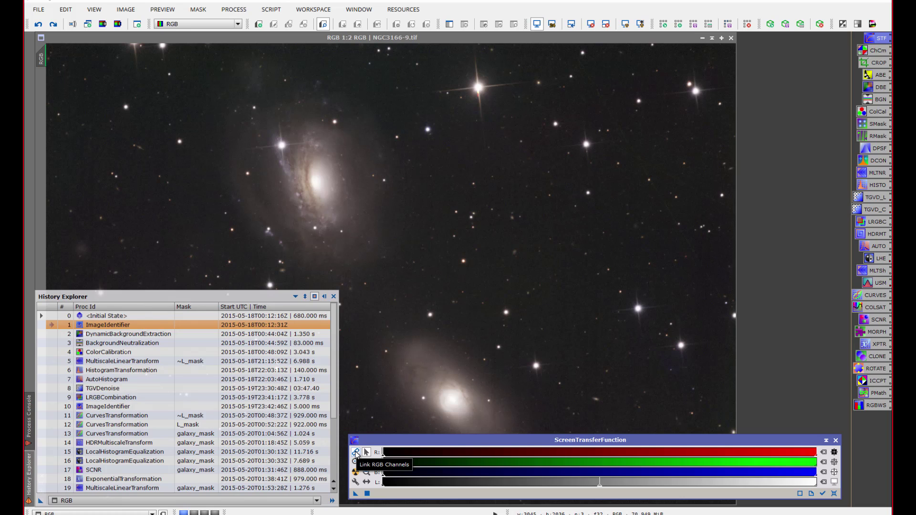
click(355, 473)
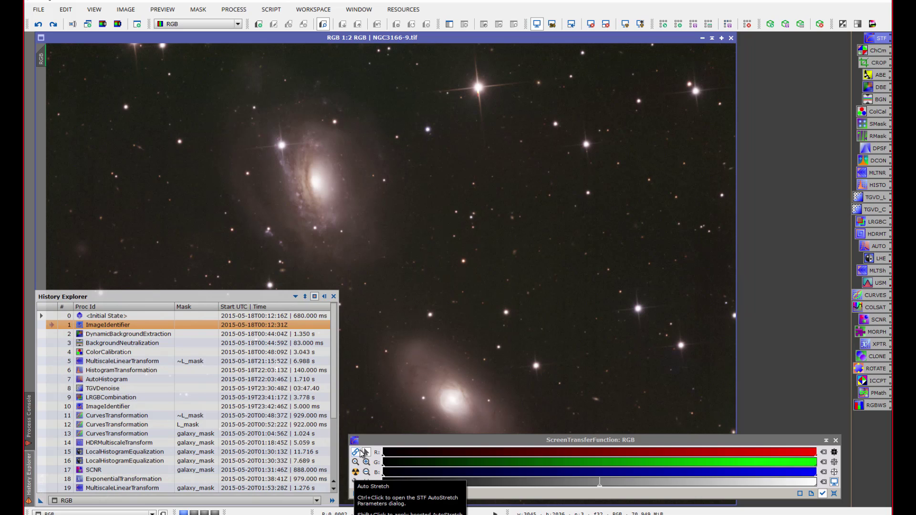
click(358, 453)
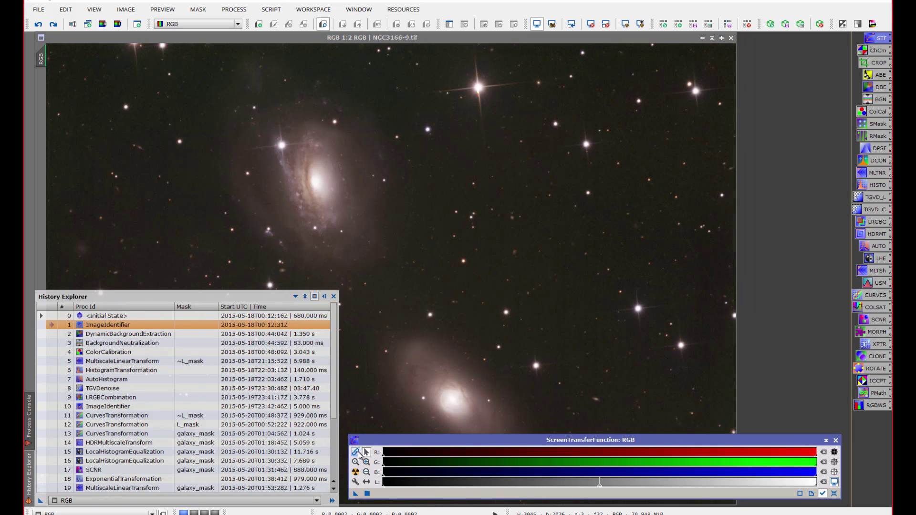
click(358, 475)
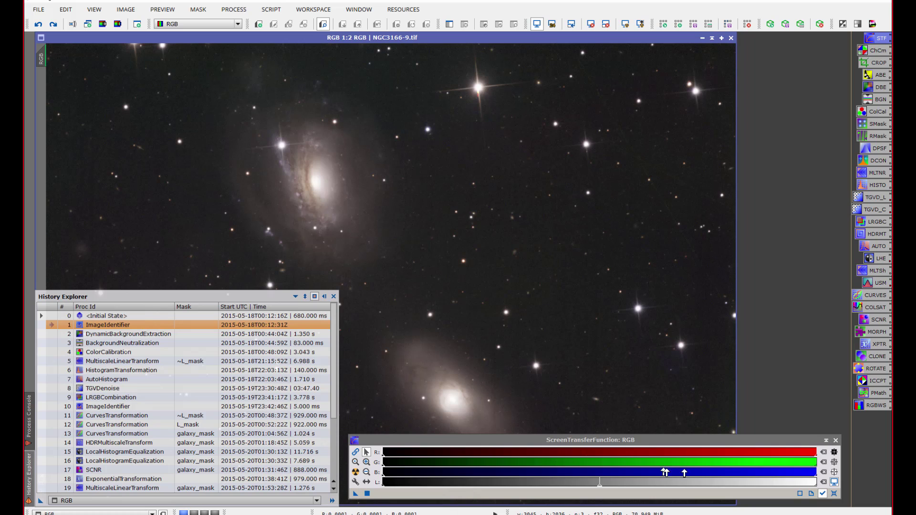
click(835, 440)
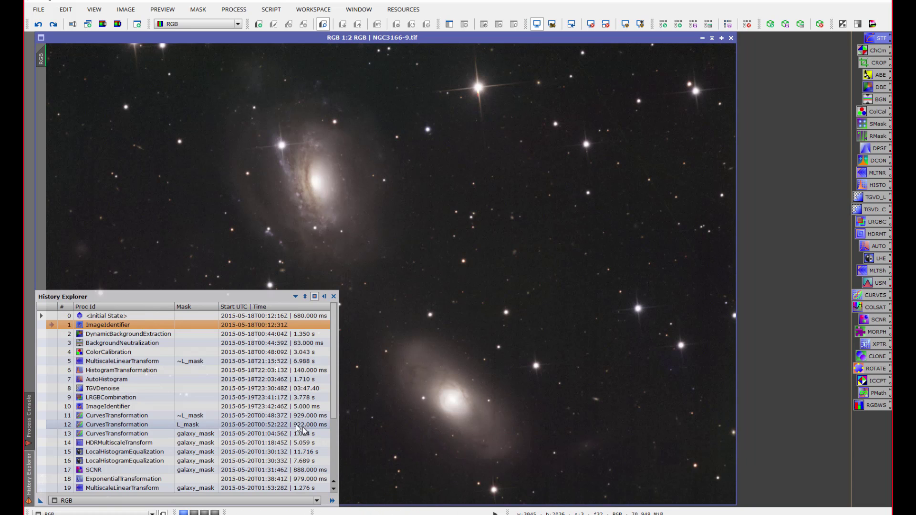
Open the DynamicBackgroundExtraction settings from history entry 2, expand the Sample Generation options, and collapse the window to uncover the image
double_click(107, 336)
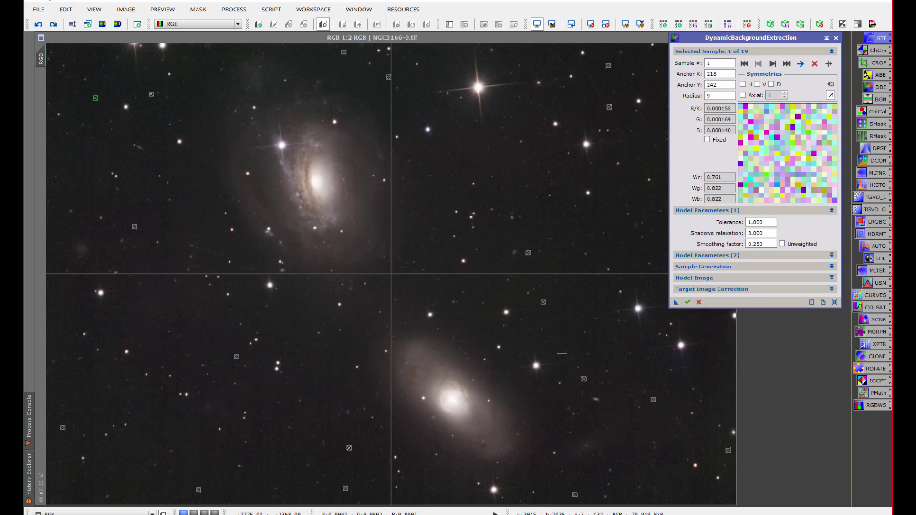
click(825, 39)
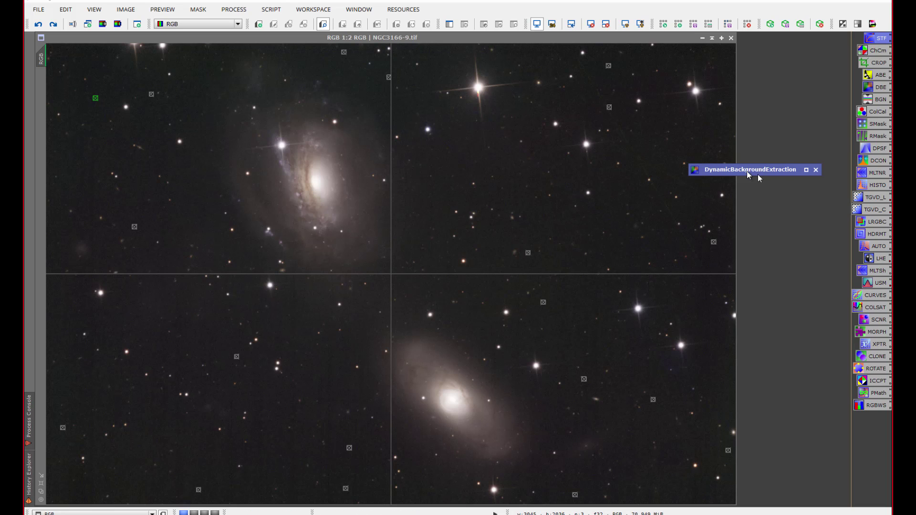
click(806, 170)
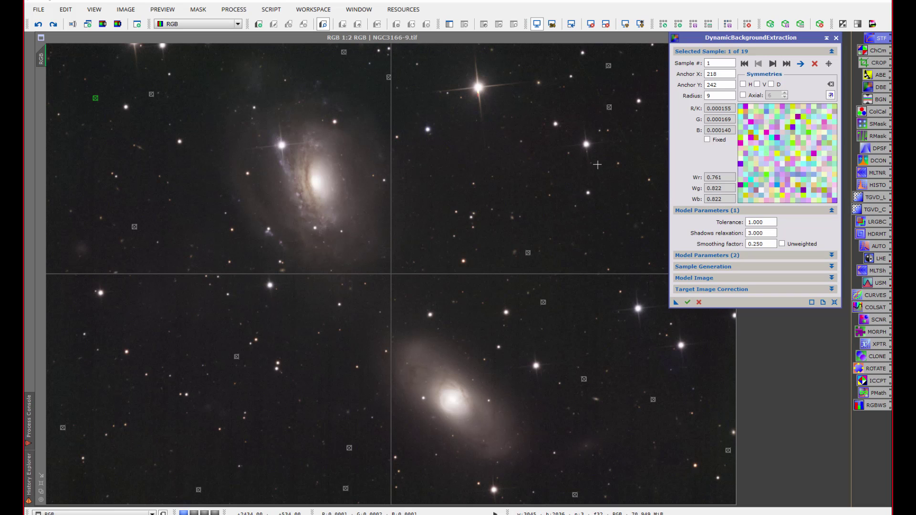
click(832, 267)
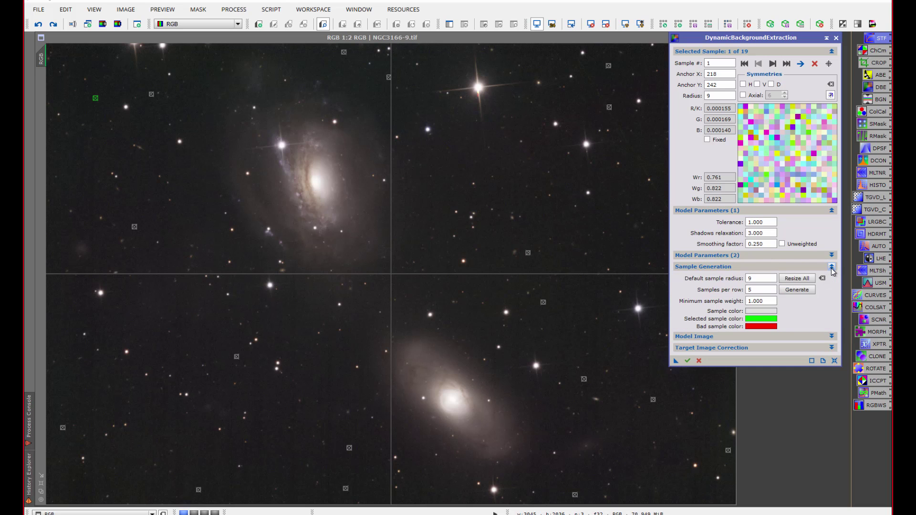
click(759, 289)
click(826, 38)
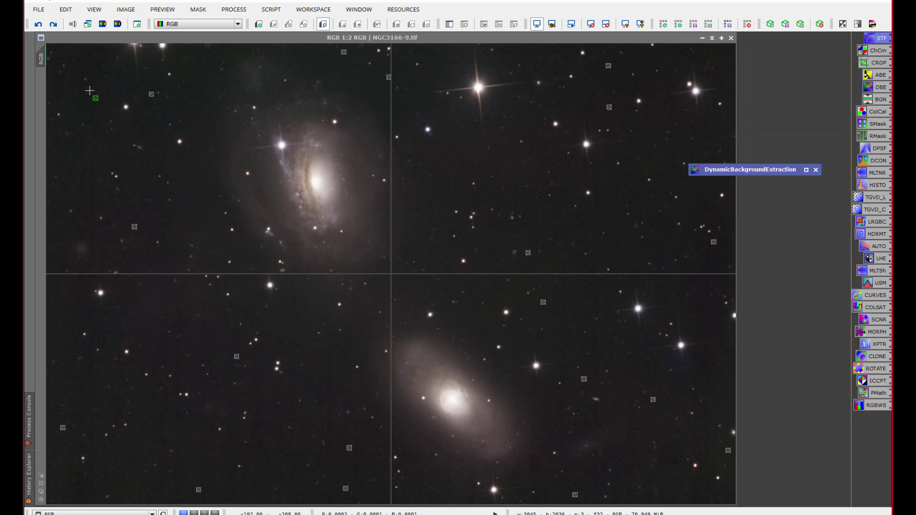
Reopen ScreenTransferFunction, magnify the green channel's sliders, and apply a boosted auto-stretch to the RGB image with linked channels
click(866, 38)
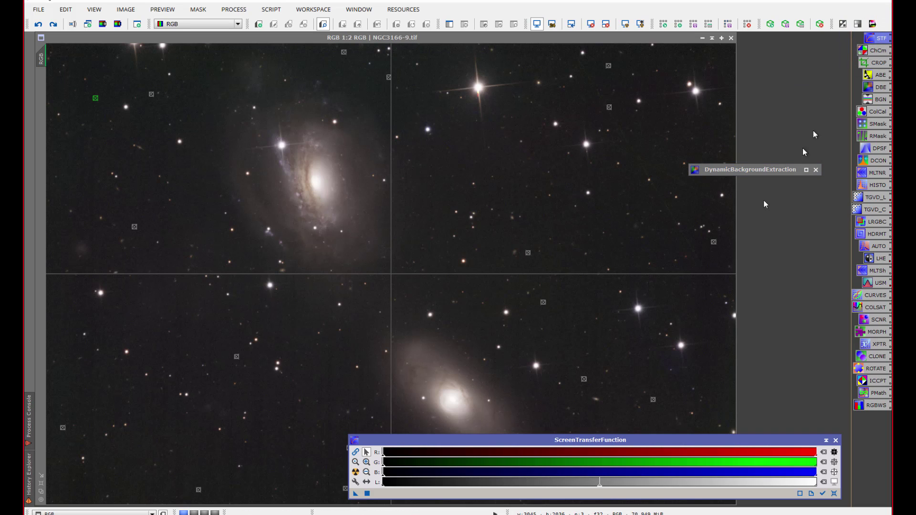
click(366, 462)
click(412, 461)
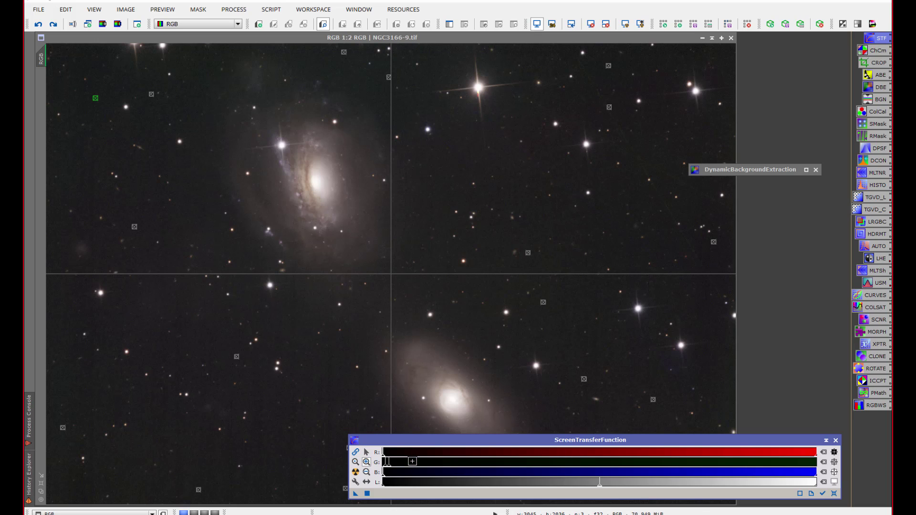
click(412, 461)
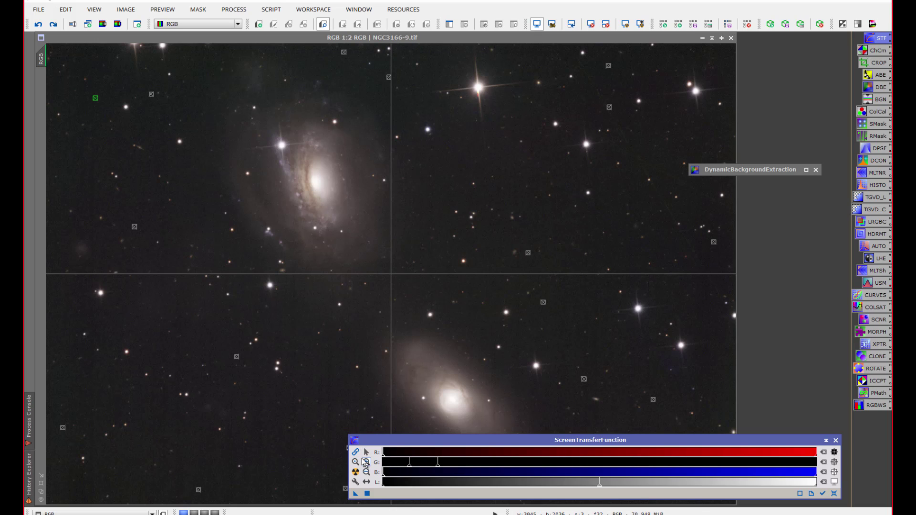
click(355, 452)
click(355, 473)
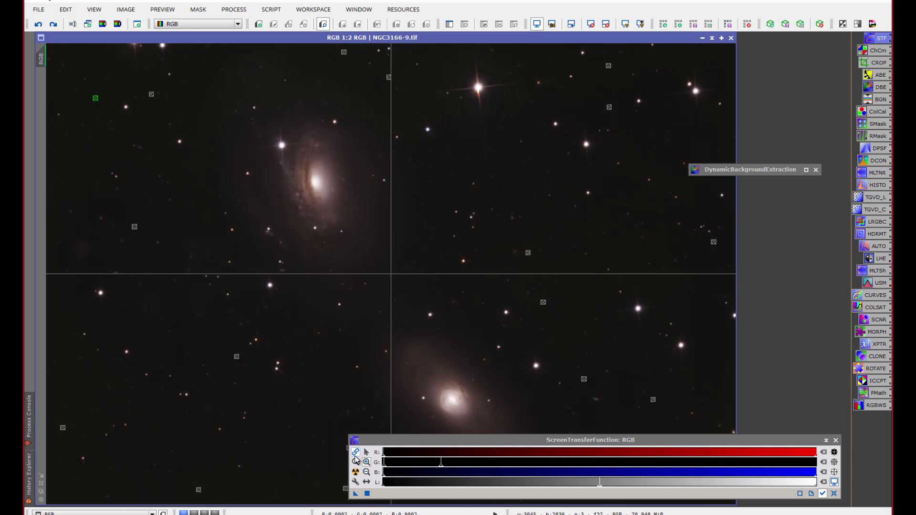
click(357, 473)
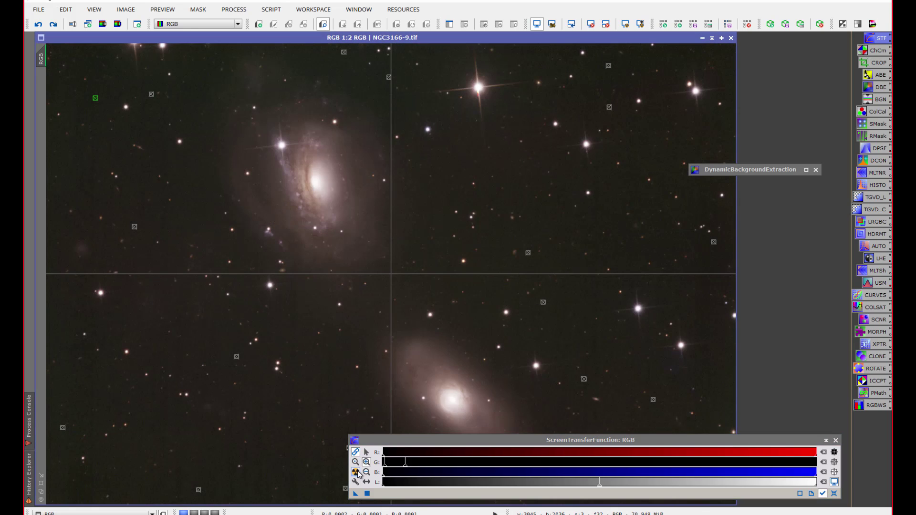
Magnify the linked channel sliders, lower the RGB midtones to brighten the display, and reapply the boosted auto-stretch
click(399, 466)
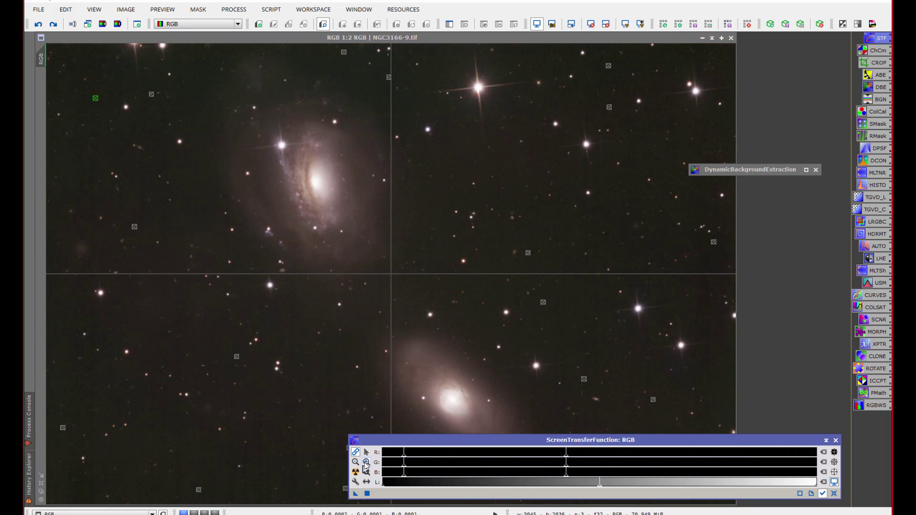
click(366, 451)
drag(567, 459, 485, 477)
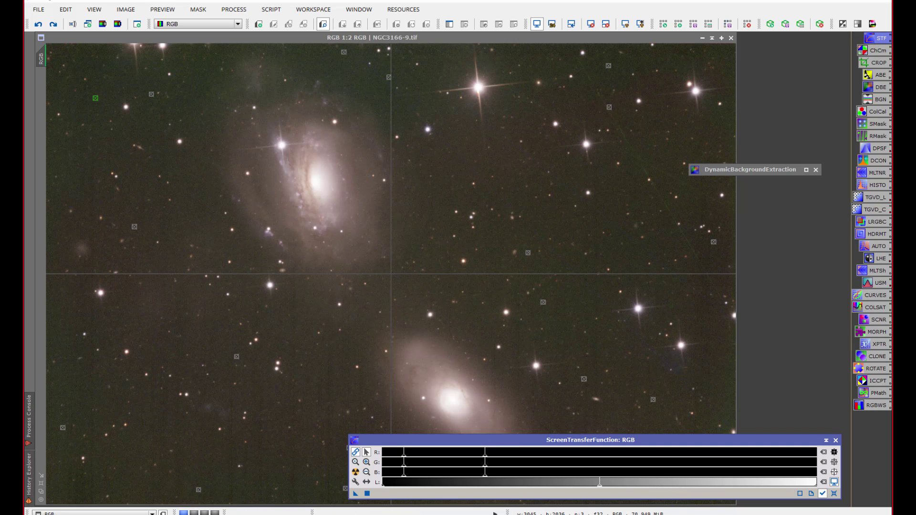
click(356, 473)
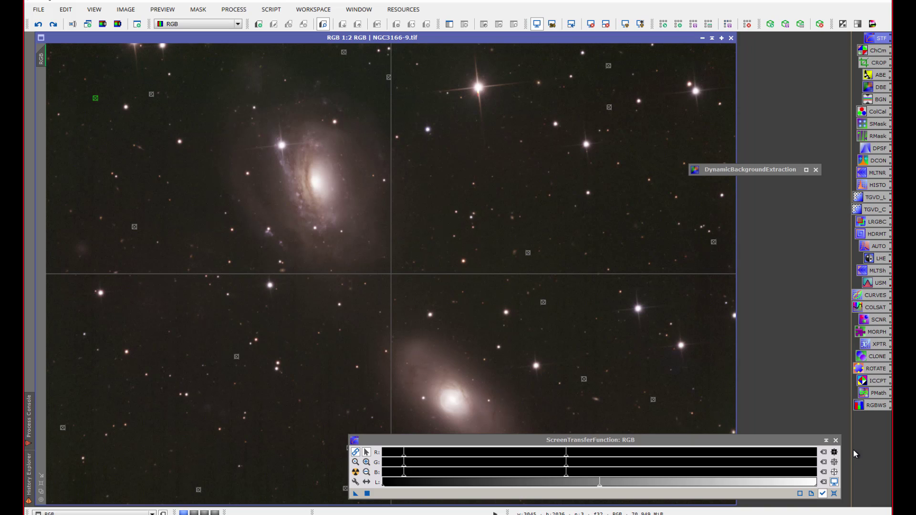
Close ScreenTransferFunction and restore the collapsed DynamicBackgroundExtraction window
click(835, 440)
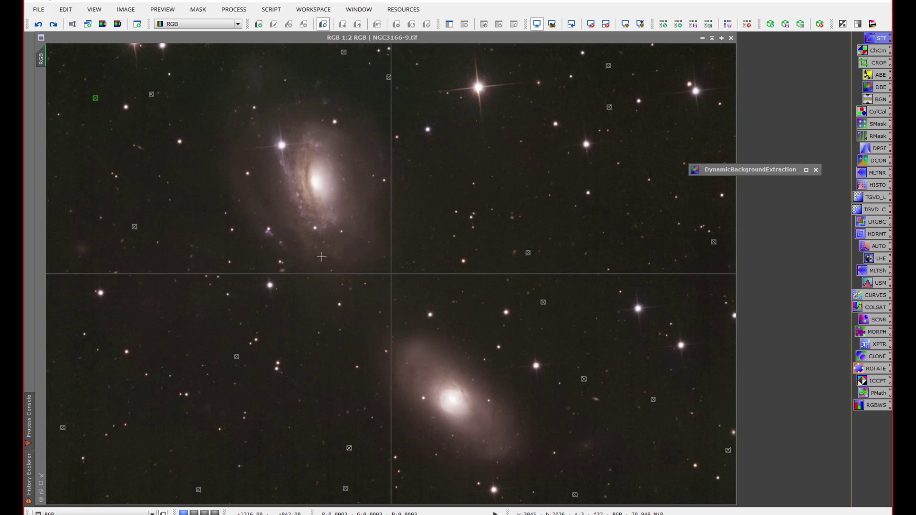
click(807, 170)
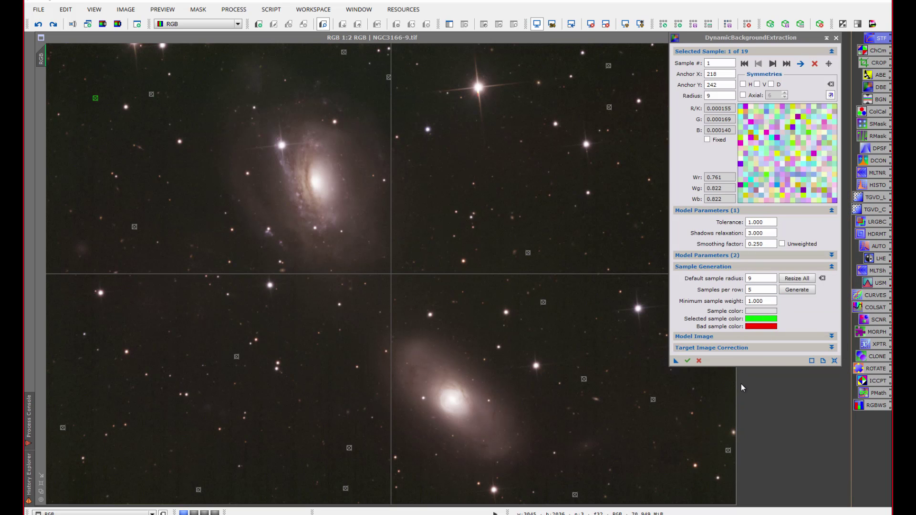
Review the Target Image Correction options of DynamicBackgroundExtraction and collapse them together with the Sample Generation options
click(761, 353)
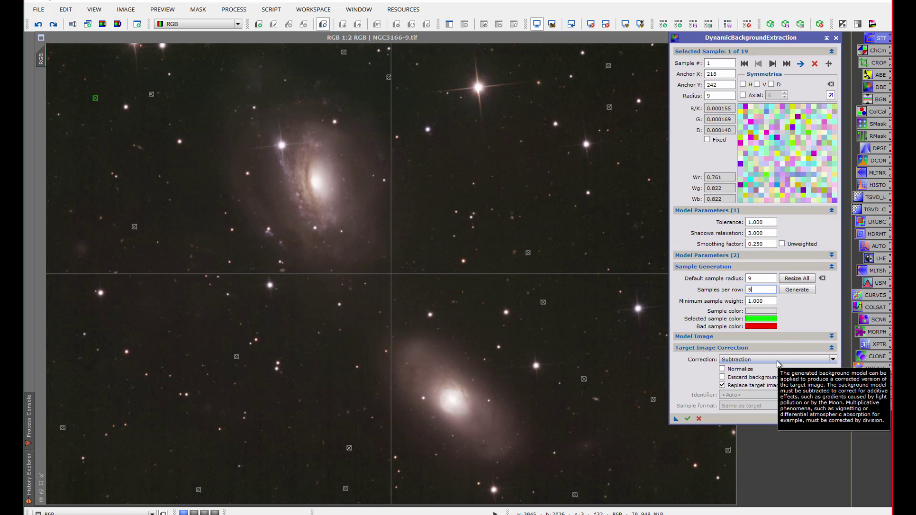
click(832, 349)
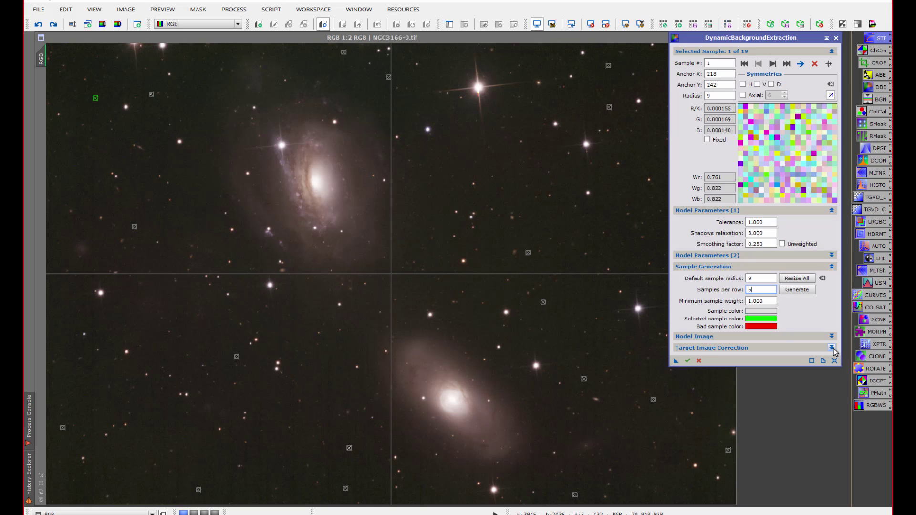
click(831, 267)
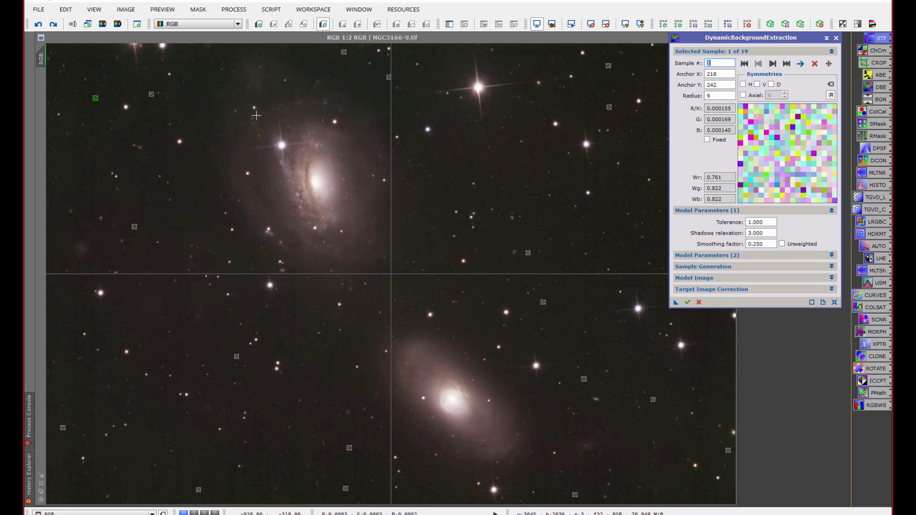
Place an extra background sample on a star above the upper galaxy, move it onto nearby empty sky, and delete it
click(169, 75)
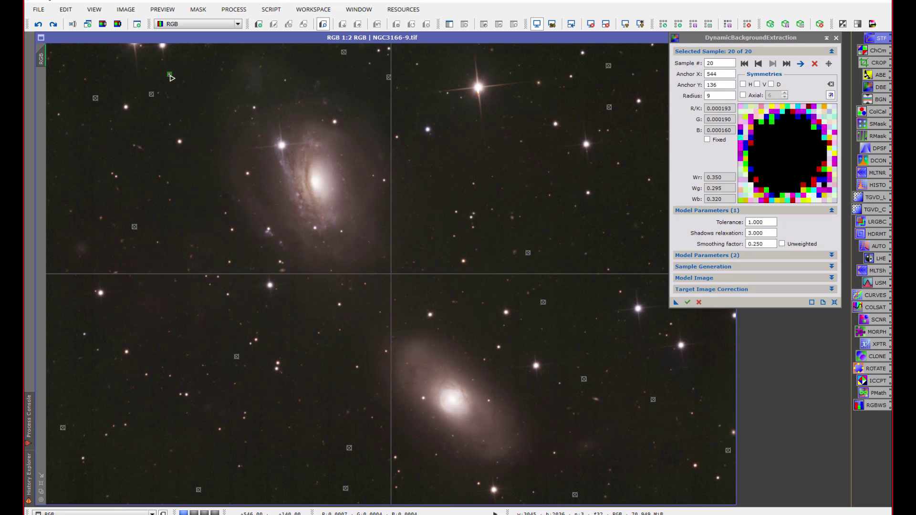
drag(171, 76, 168, 74)
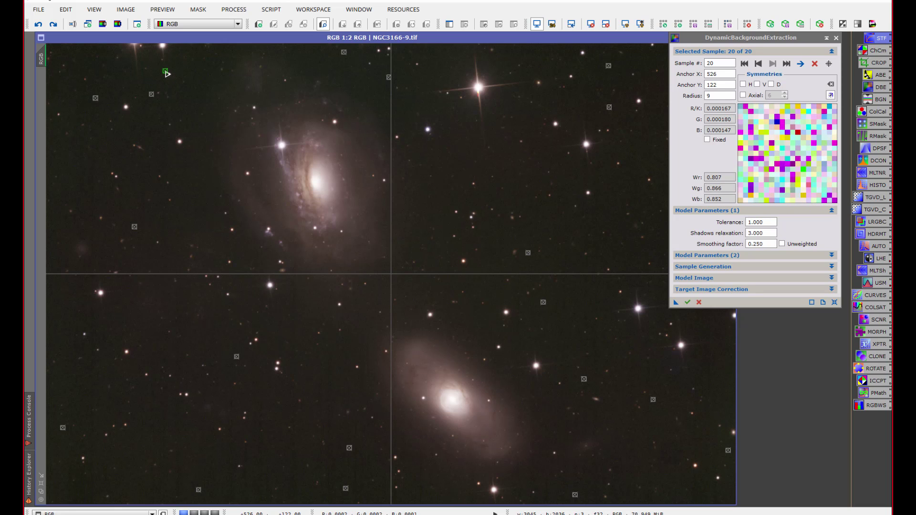
right_click(167, 74)
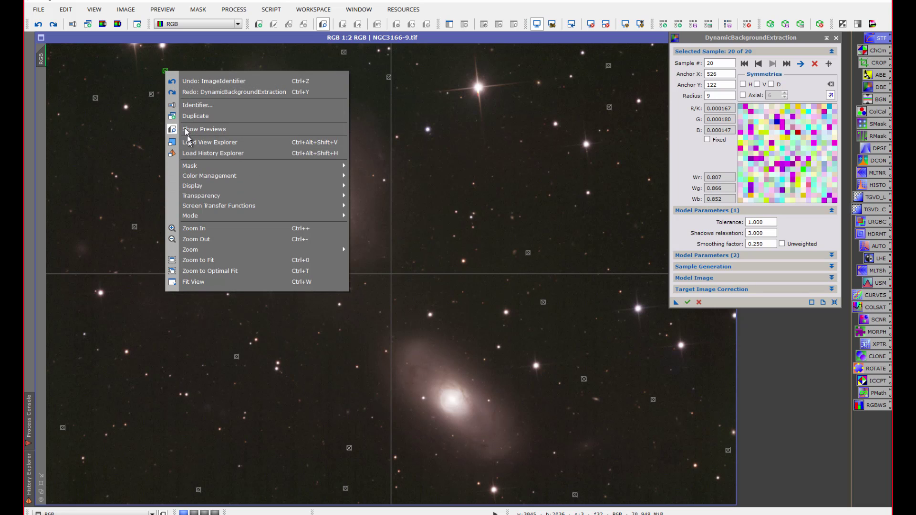
click(817, 64)
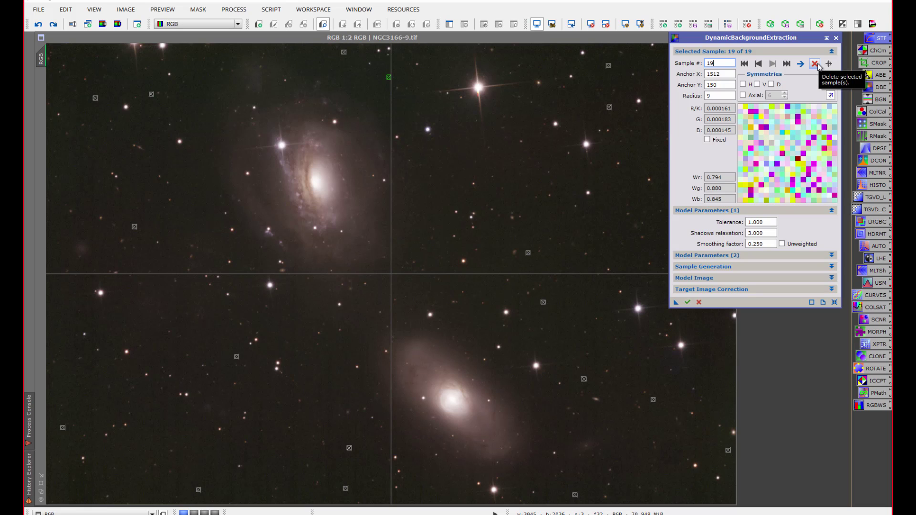
Cancel DynamicBackgroundExtraction, then advance the RGB image to history entry 2 with a fresh auto-stretch
click(699, 303)
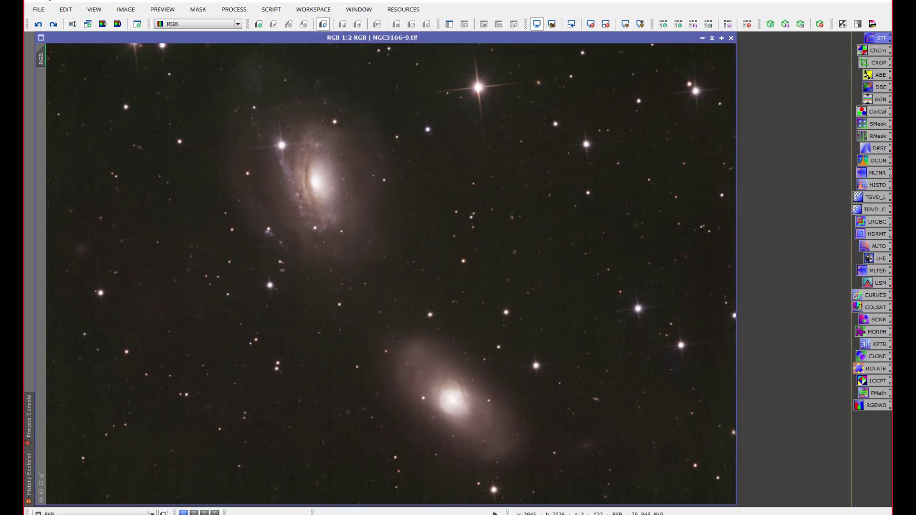
click(29, 475)
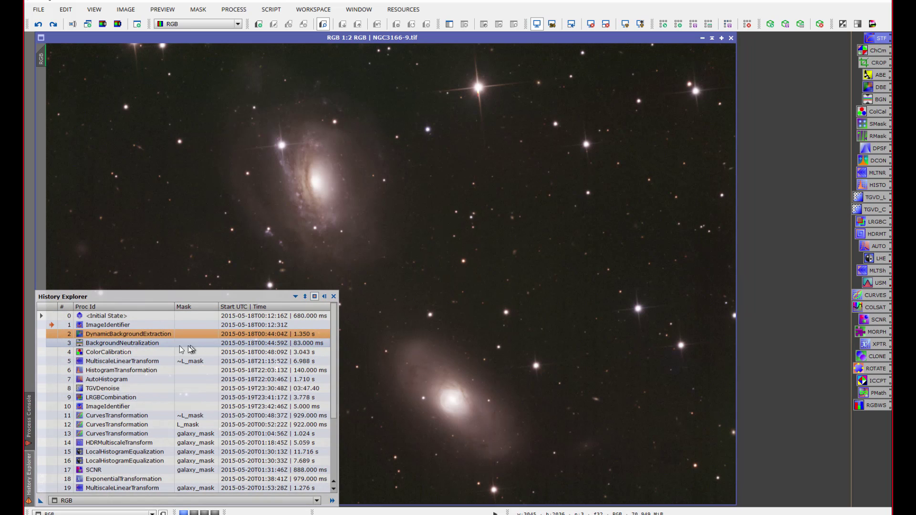
click(49, 335)
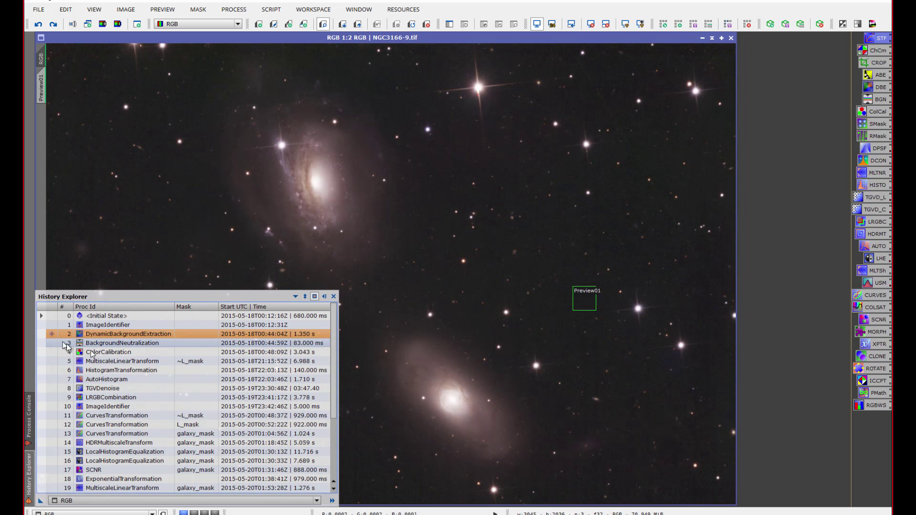
click(642, 24)
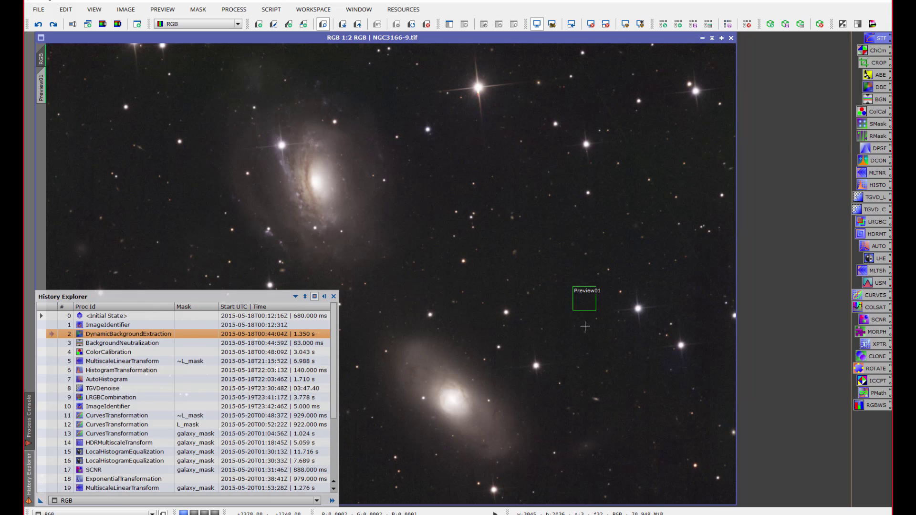
Compare the image at history entry 3, BackgroundNeutralization, with entry 2 and return to entry 2
click(51, 343)
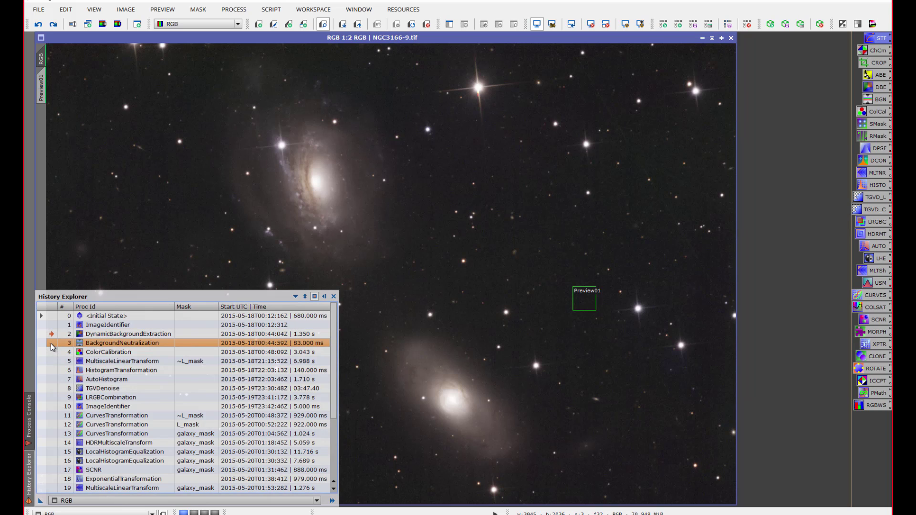
click(50, 343)
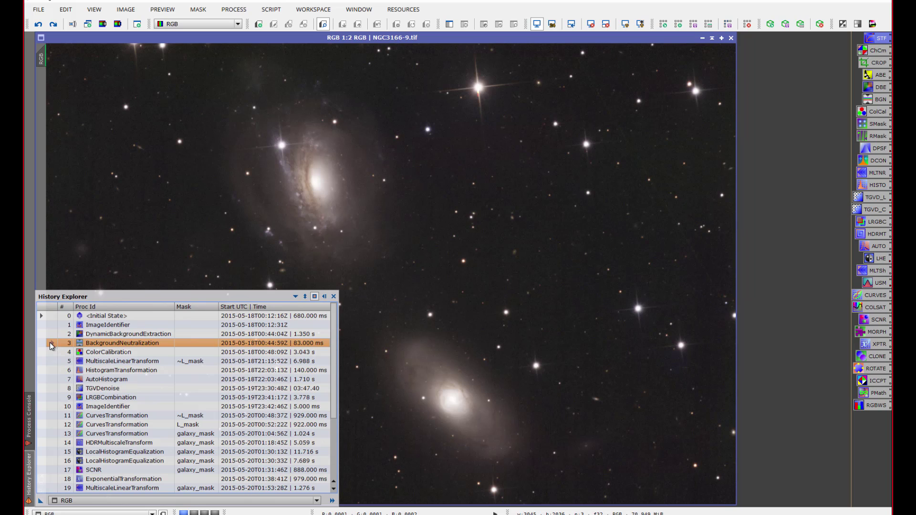
click(51, 336)
click(51, 336)
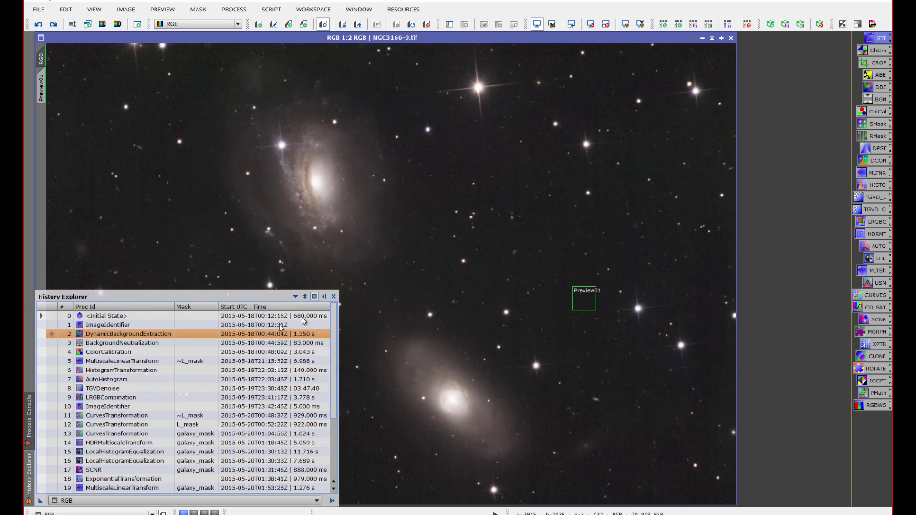
Open the BackgroundNeutralization settings from history entry 3 and inspect the background RGB pixel values inside the Preview01 reference area
double_click(139, 342)
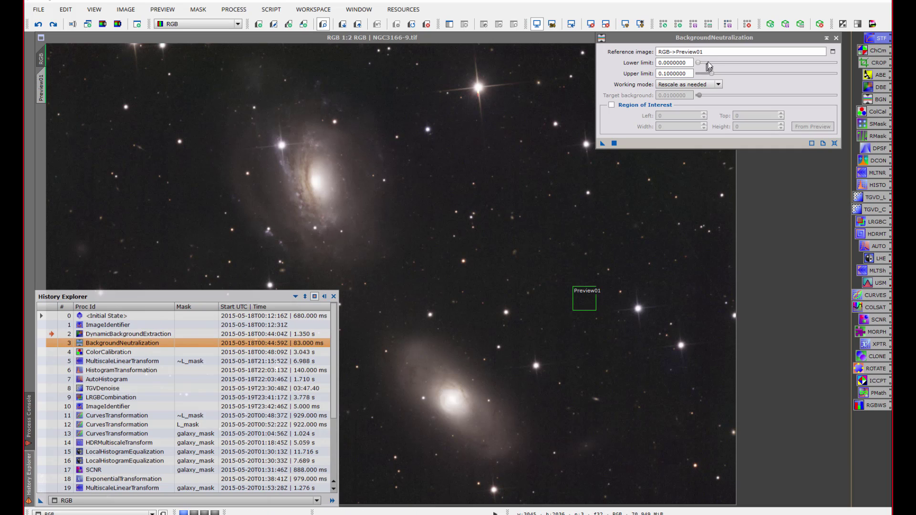
mouse_move(722, 54)
click(705, 54)
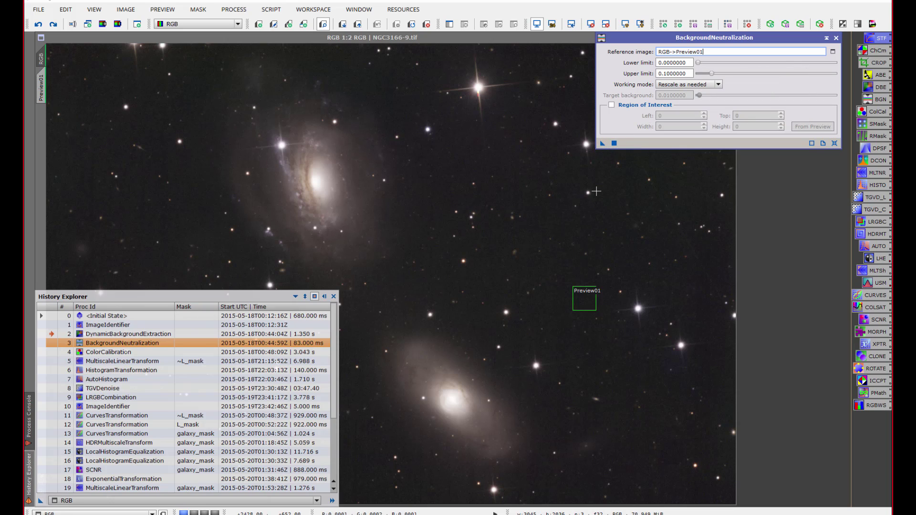
click(586, 301)
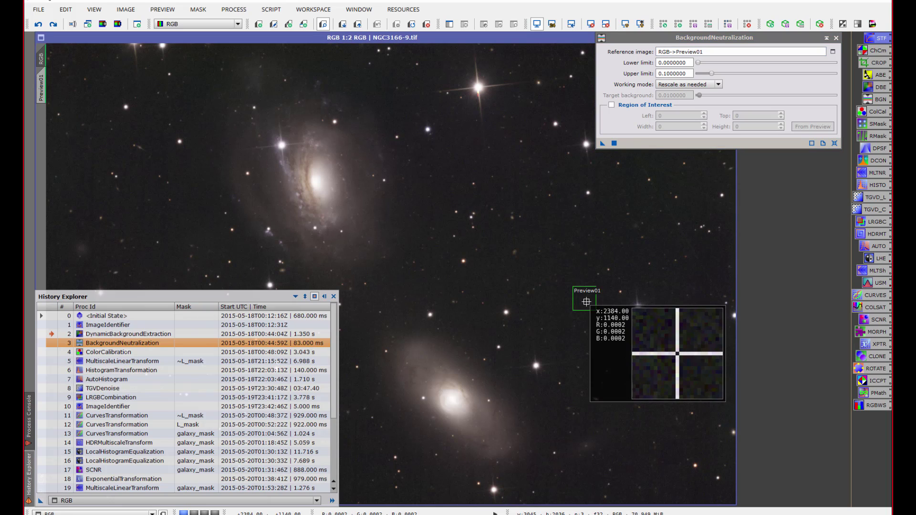
drag(586, 302, 584, 301)
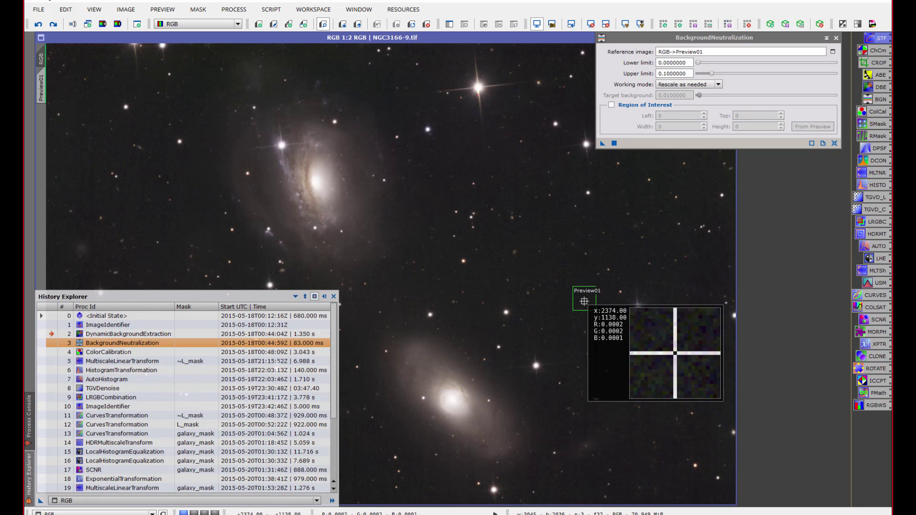
drag(584, 301, 583, 301)
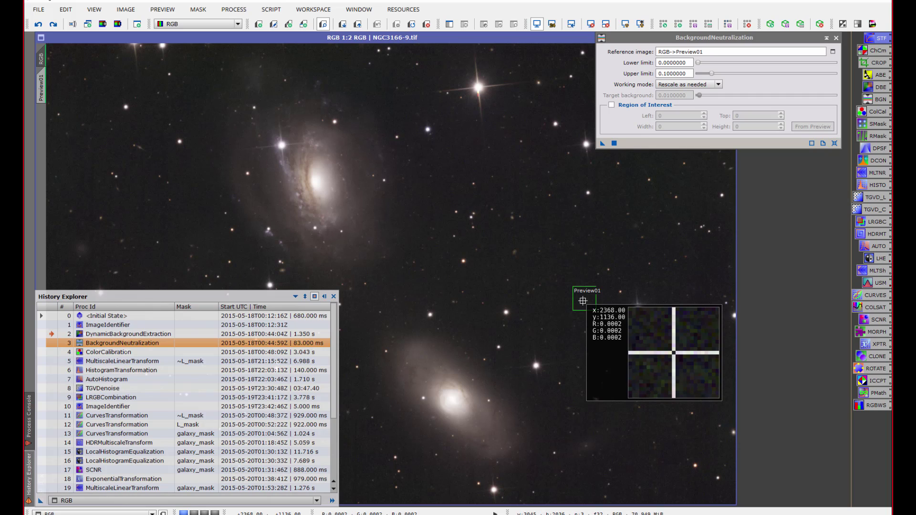
drag(582, 301, 582, 301)
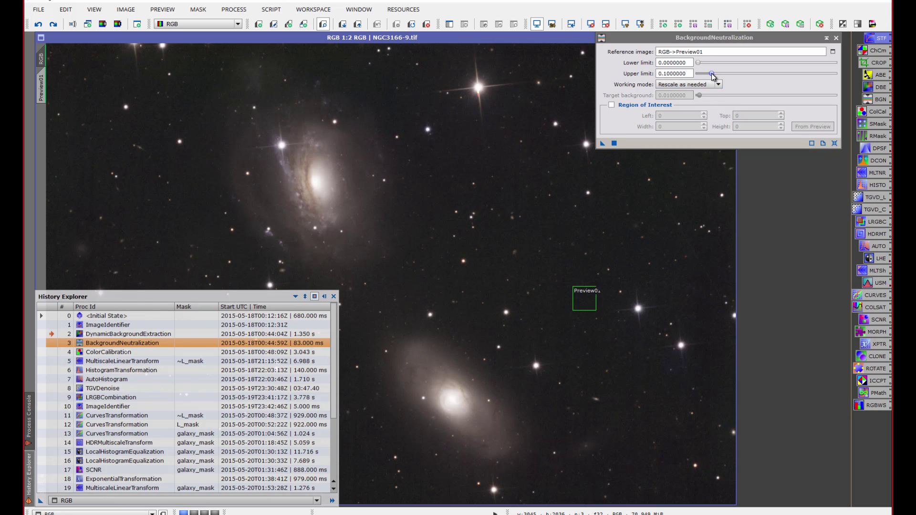
Set the BackgroundNeutralization upper limit to 0.03 and close the process without applying it
drag(711, 74, 702, 78)
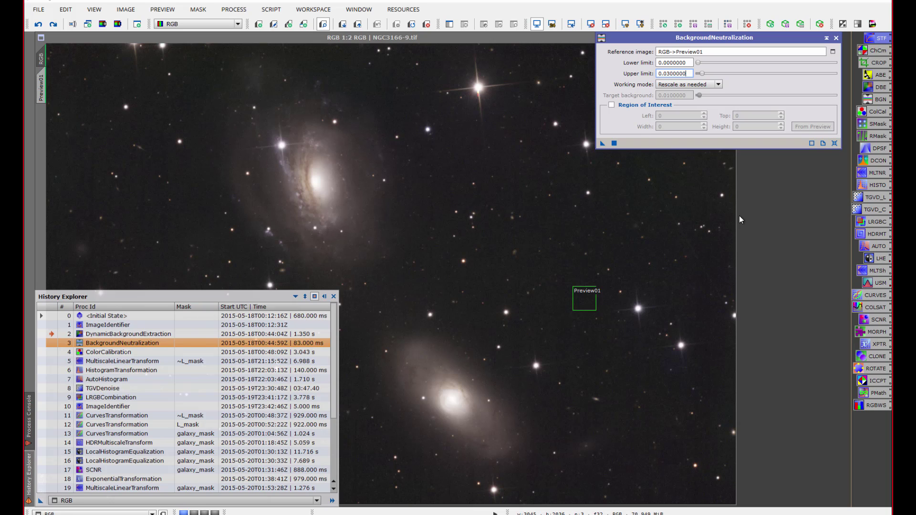
click(837, 38)
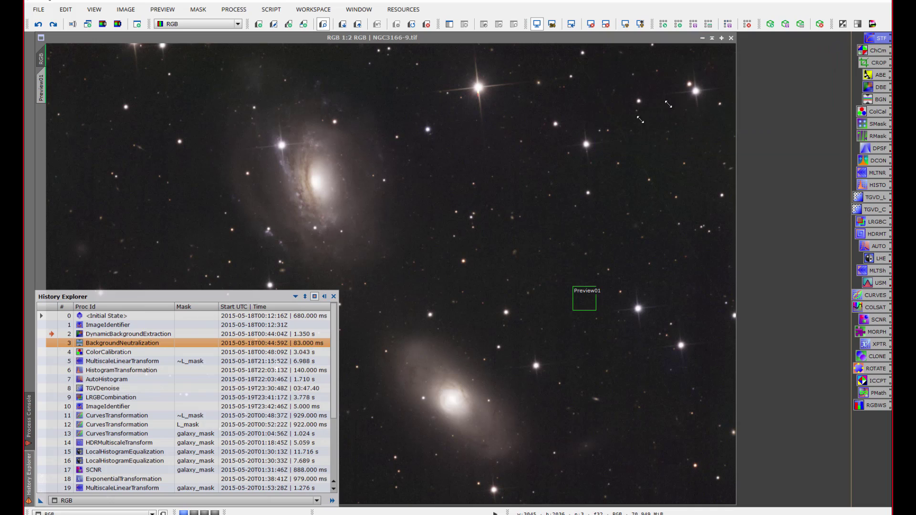
Advance the RGB image to history entry 3 and open the ColorCalibration settings from entry 4
click(50, 343)
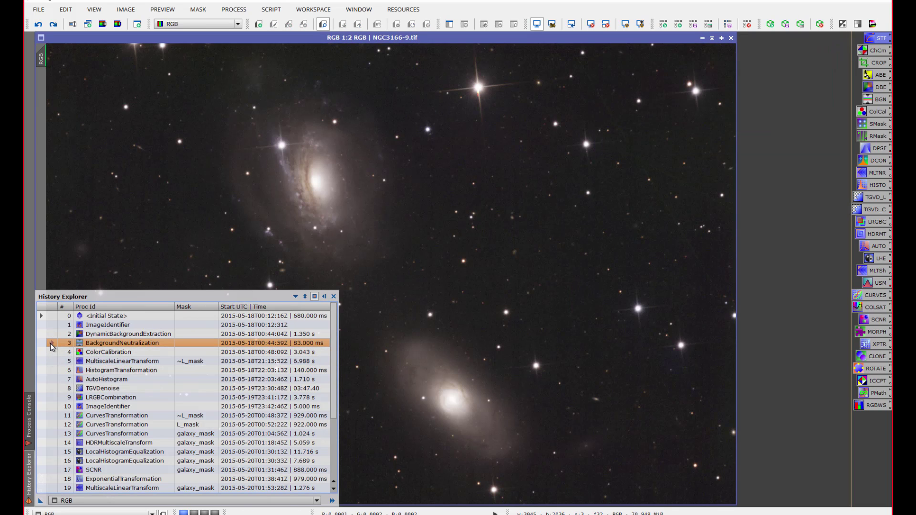
double_click(113, 353)
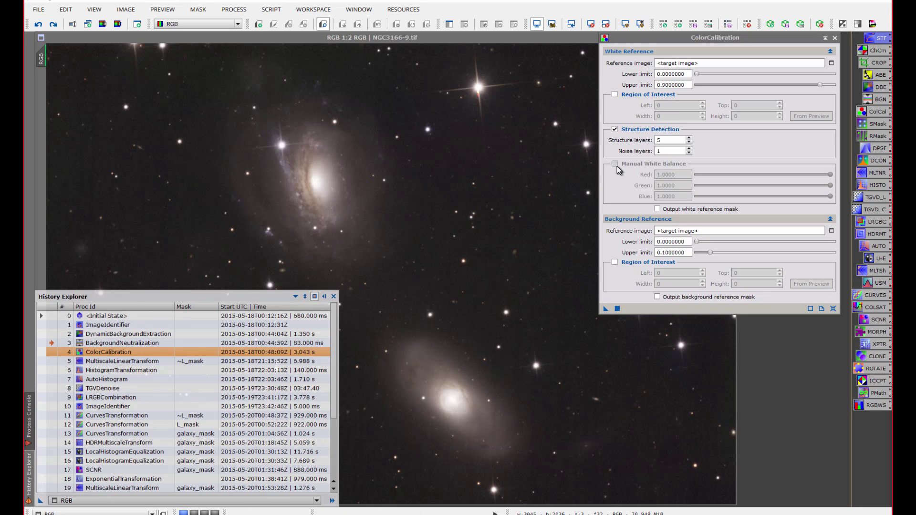
Replace Structure Detection with Manual White Balance, switch it off again, and reload the ColorCalibration settings from history entry 4
click(616, 129)
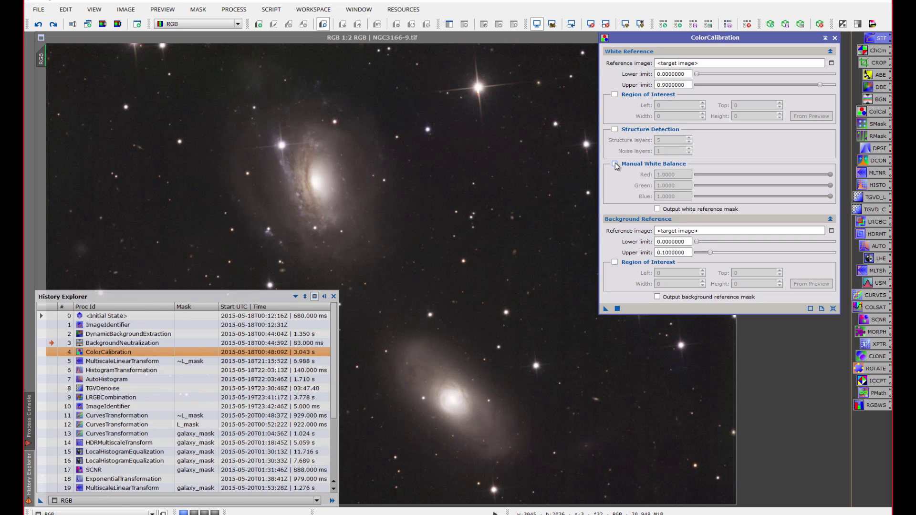
click(614, 165)
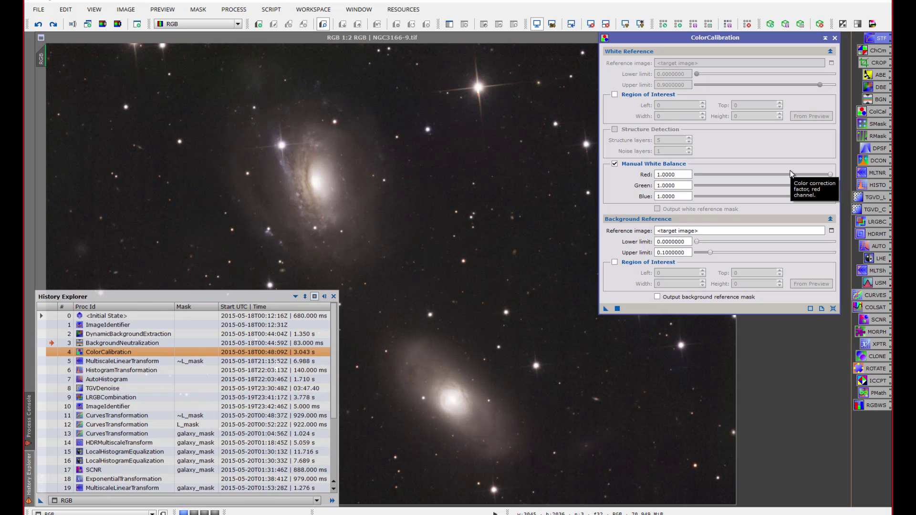
click(614, 165)
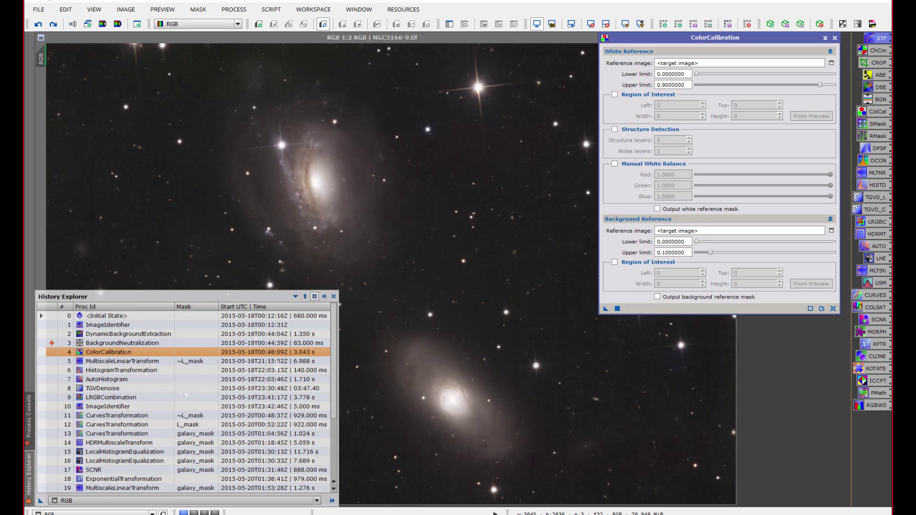
double_click(118, 351)
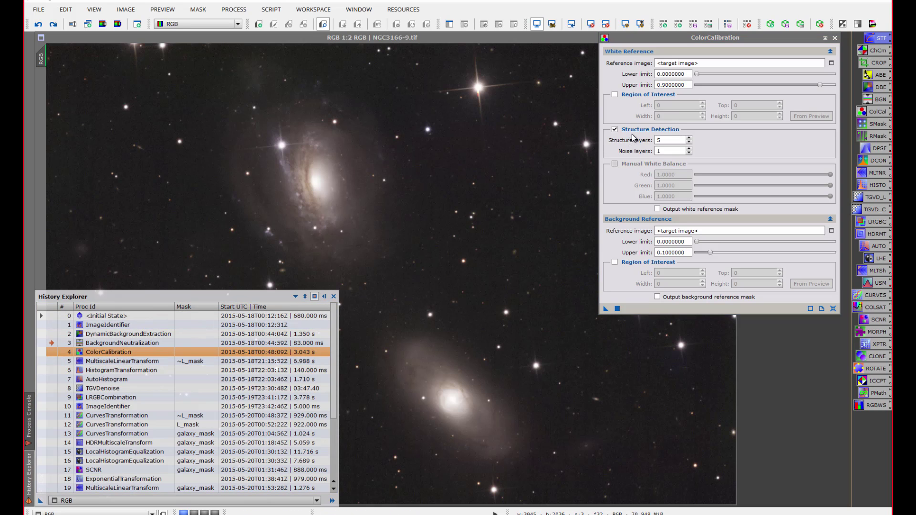
Enable the white reference mask output in ColorCalibration and turn it off again
mouse_move(633, 136)
click(657, 209)
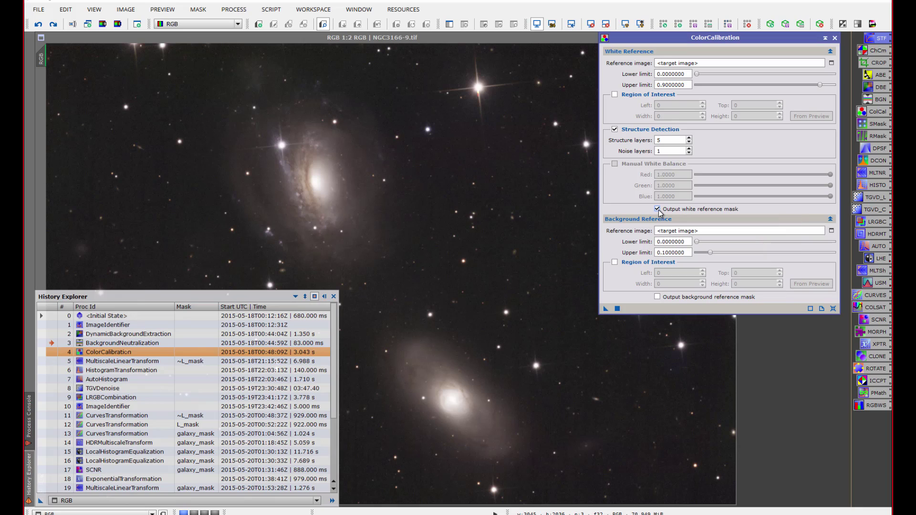
click(657, 210)
Turn off Structure Detection for the white reference and draw a preview around the upper spiral galaxy
click(615, 130)
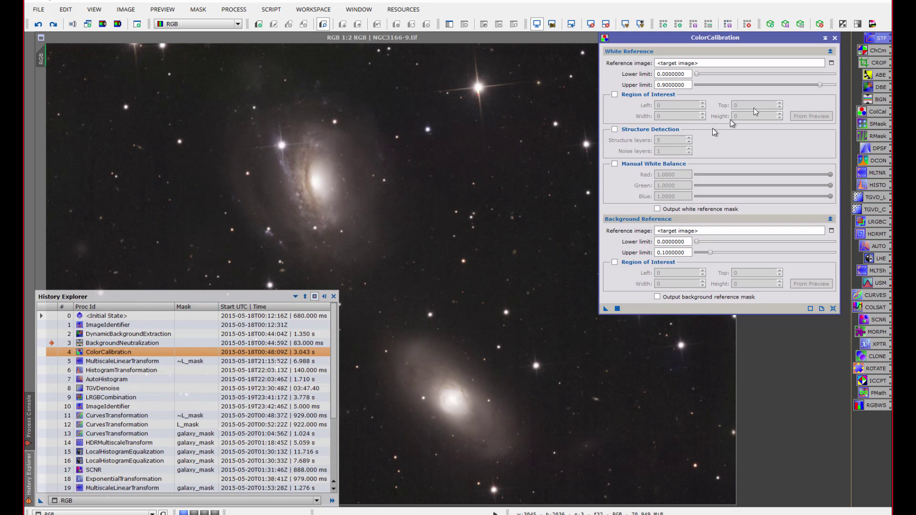
click(733, 63)
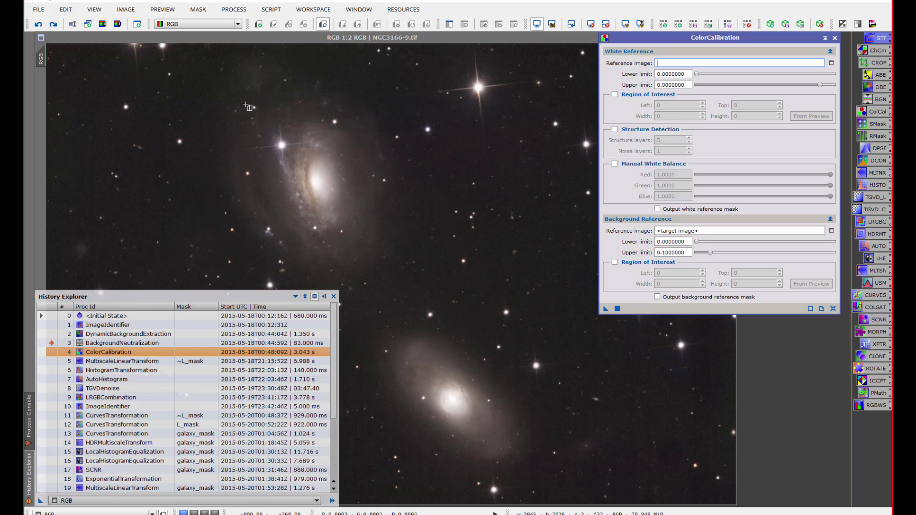
drag(247, 98, 387, 263)
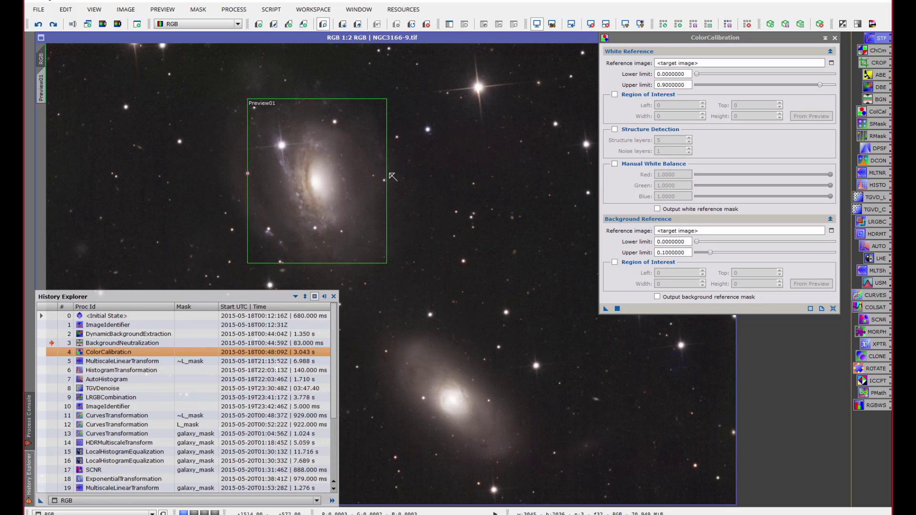
Set the ColorCalibration white reference image to the RGB->Preview01 view
click(831, 63)
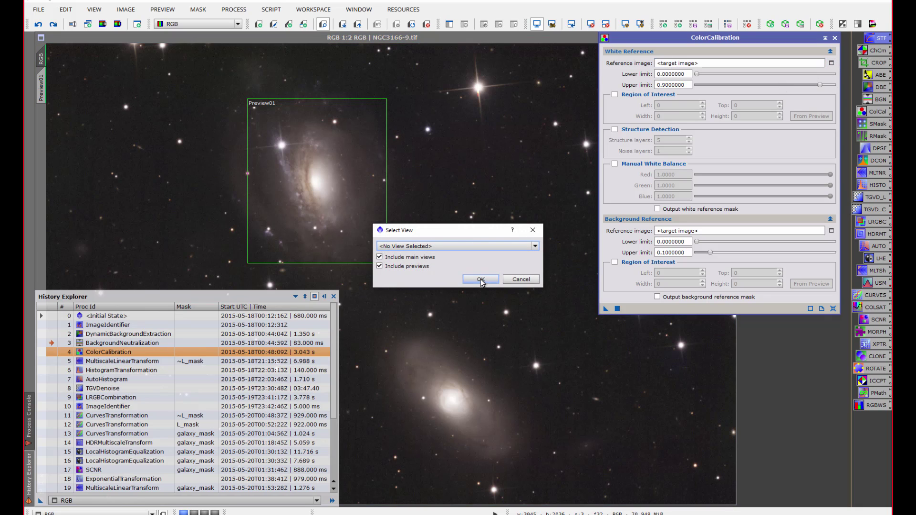
click(410, 247)
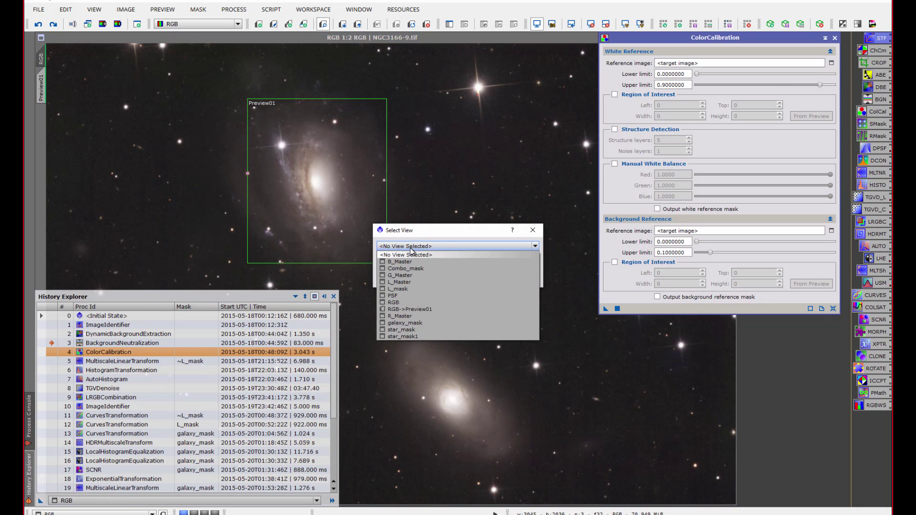
click(407, 309)
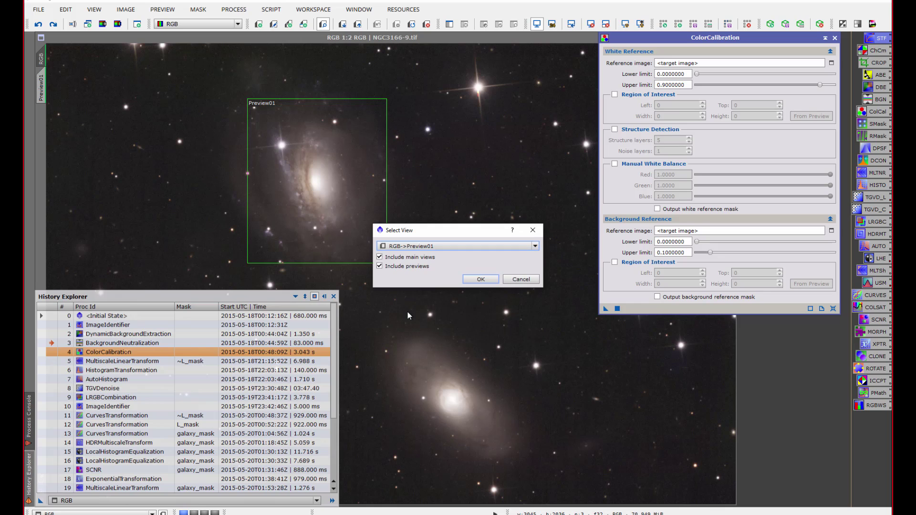
click(479, 280)
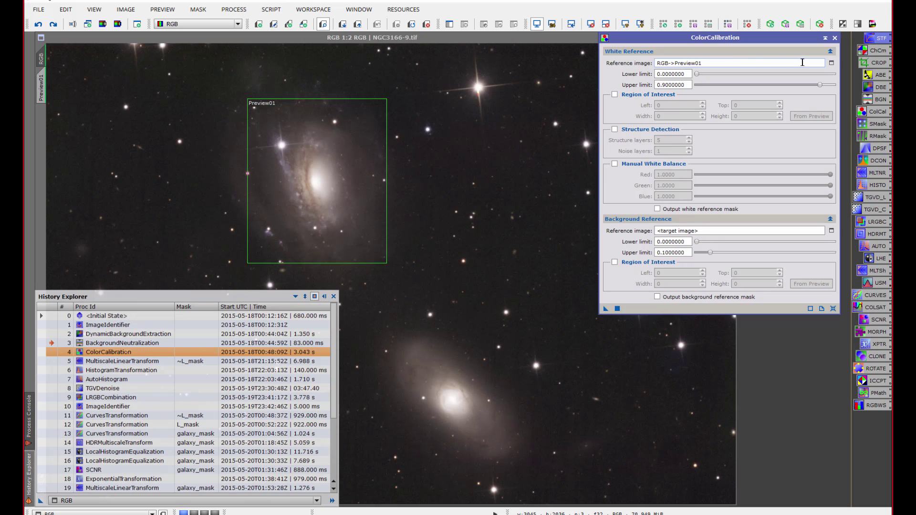
Enable the white reference region of interest and load its coordinates from RGB->Preview01
click(614, 95)
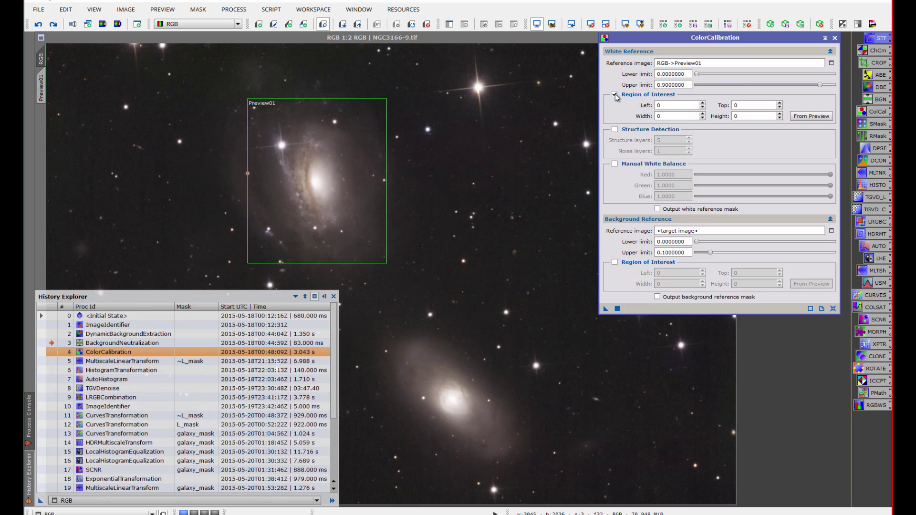
click(811, 116)
click(470, 255)
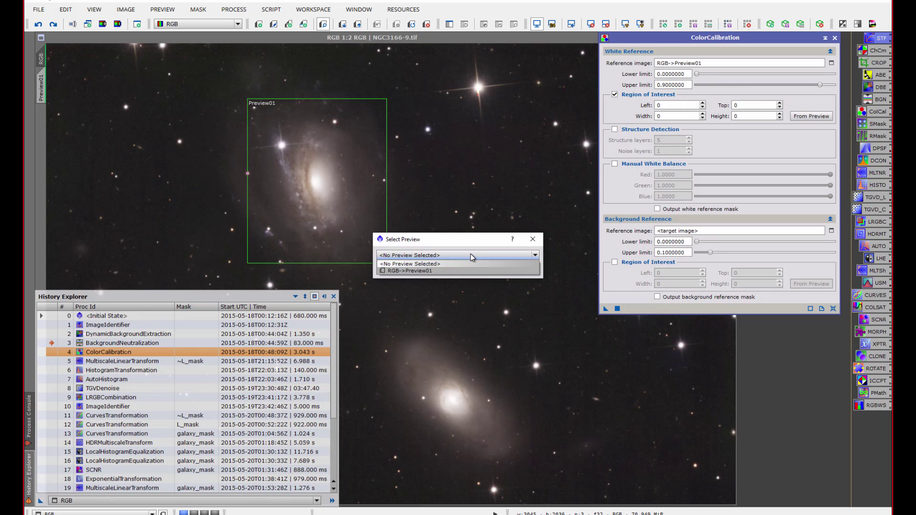
click(424, 269)
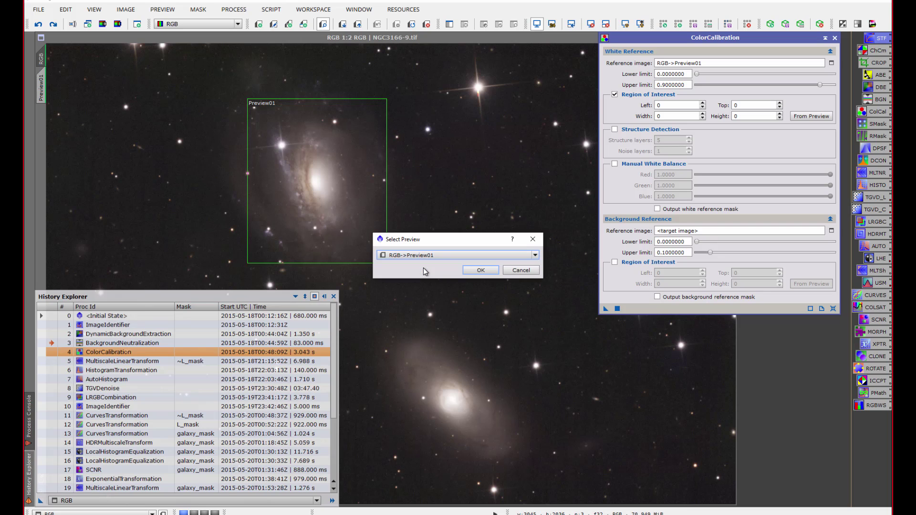
click(481, 271)
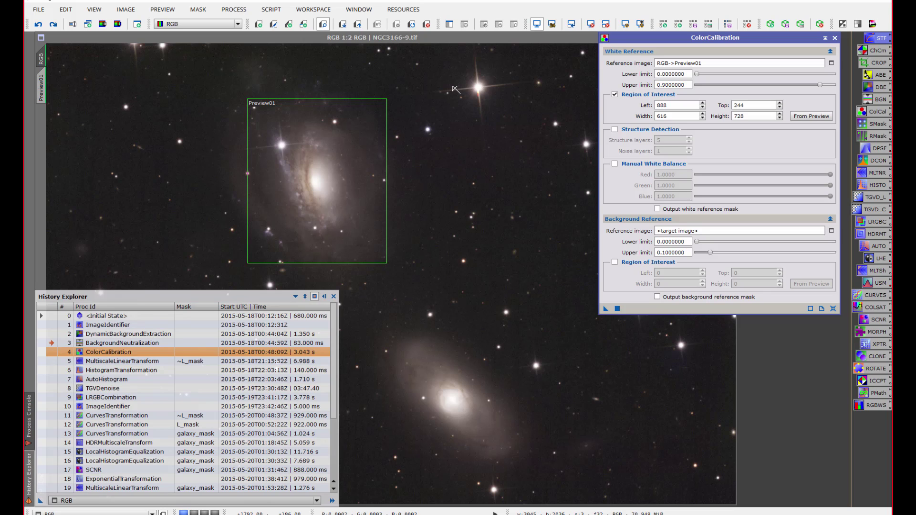
Delete the galaxy preview, advance the RGB image to ColorCalibration history entry 4, and close the ColorCalibration settings
click(427, 27)
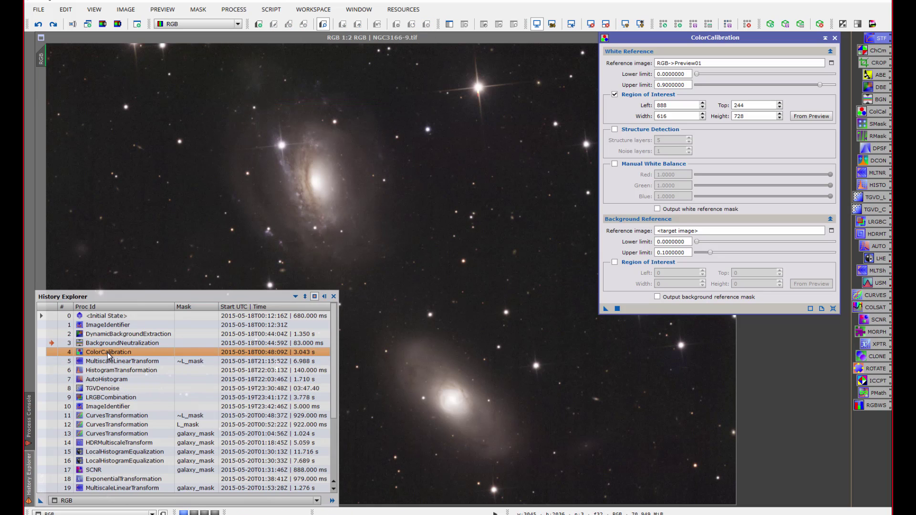
click(50, 352)
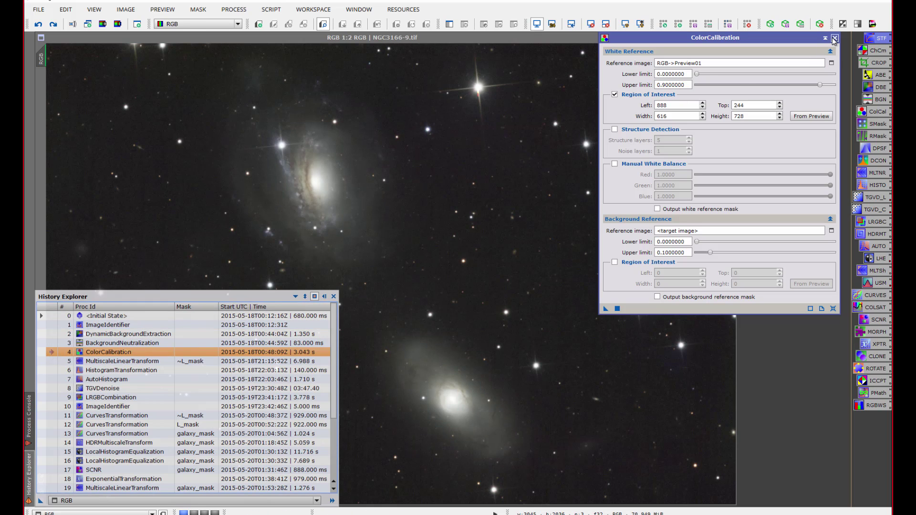
click(761, 76)
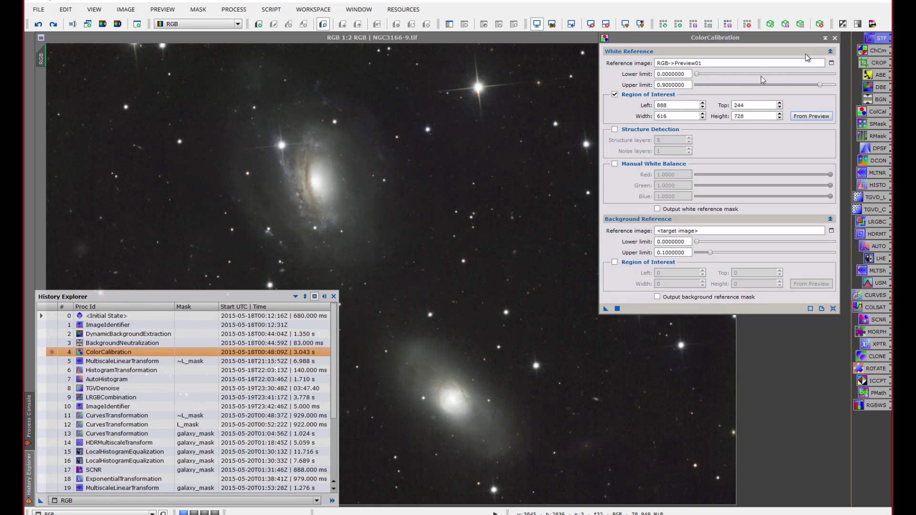
click(835, 38)
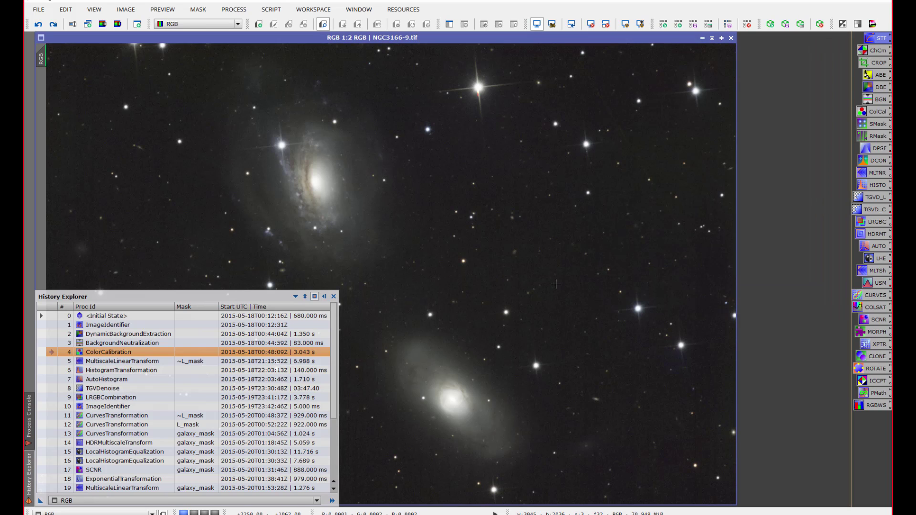
Undo and redo the color calibration to compare both states, and recompute the RGB image's auto-stretch with ScreenTransferFunction
key(ctrl+z)
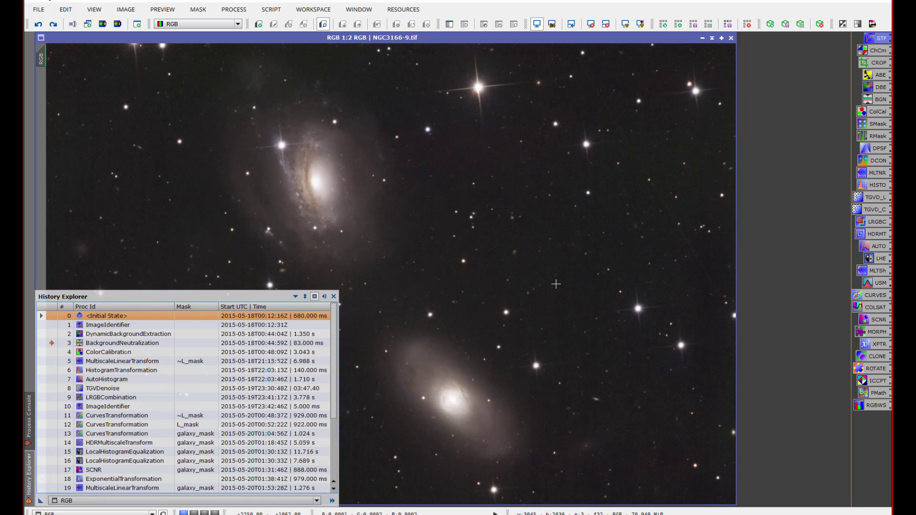
key(ctrl+y)
click(877, 37)
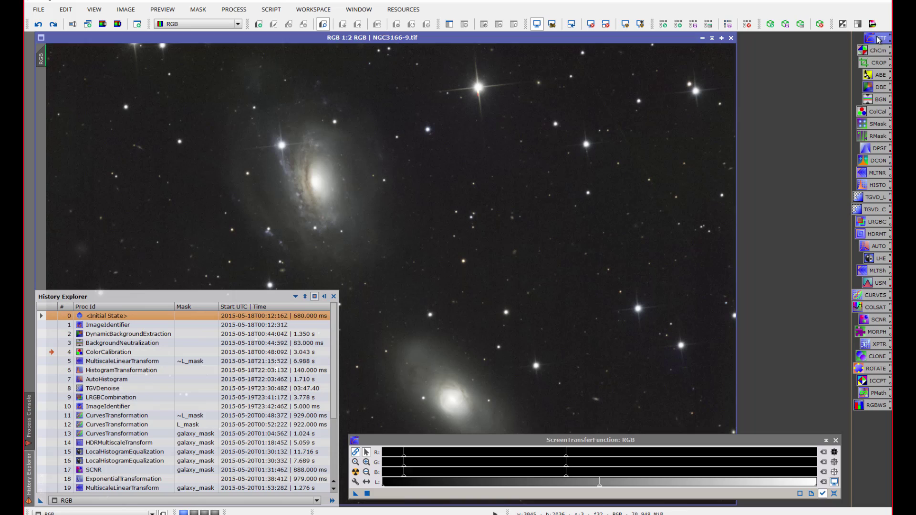
click(357, 473)
click(835, 441)
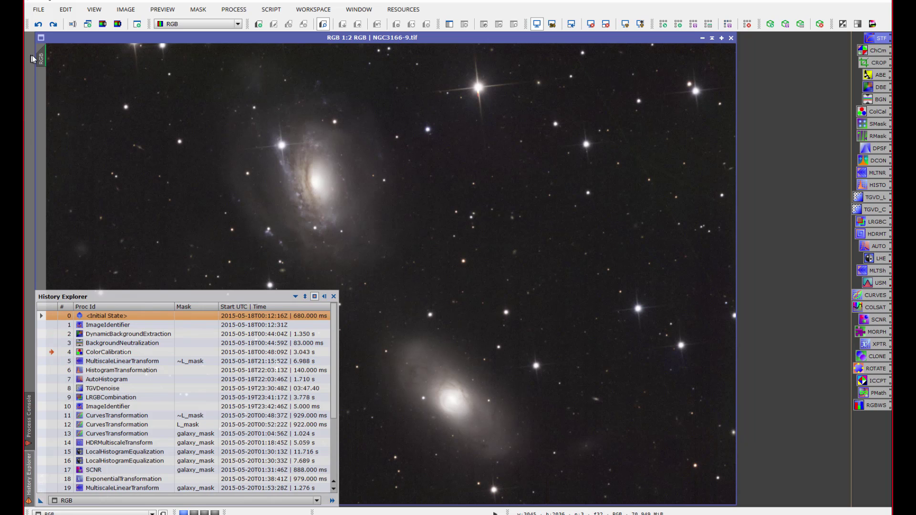
Disable the screen stretch to view the RGB image in its linear state, and auto-stretch it again
mouse_move(49, 67)
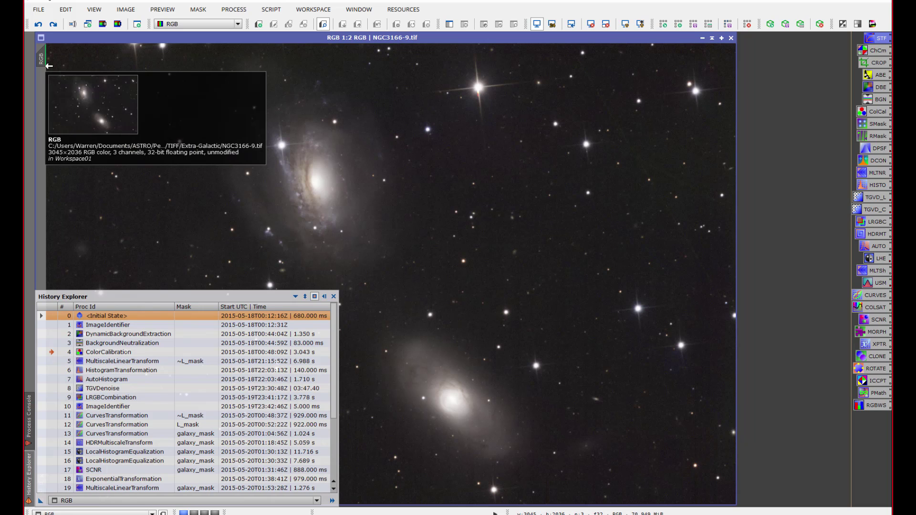
key(ctrl+F12)
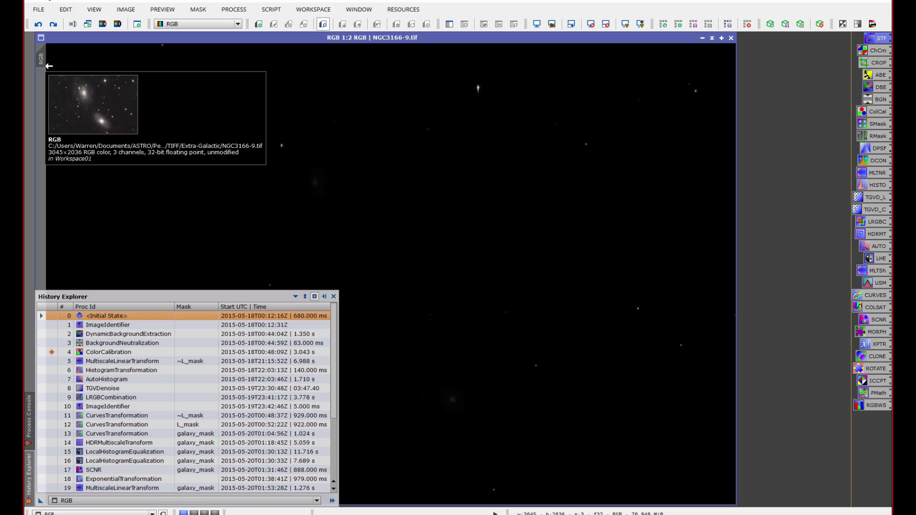
click(641, 24)
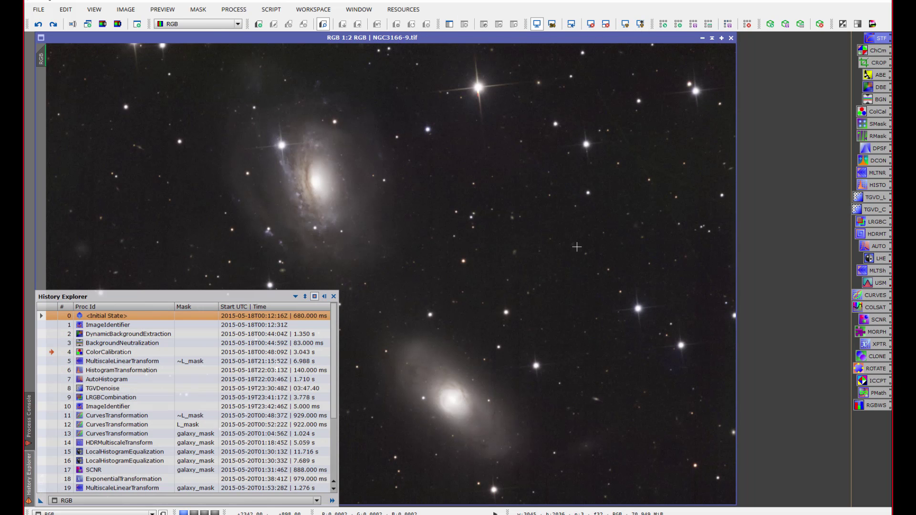